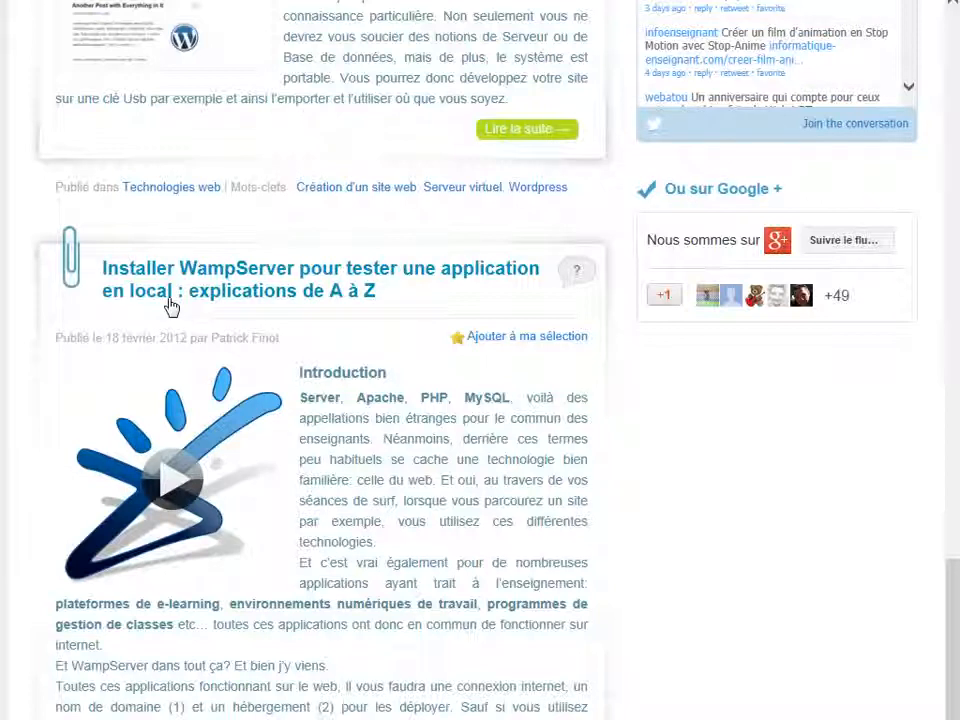
pyautogui.moveTo(952, 620); pyautogui.dragTo(343, 358)
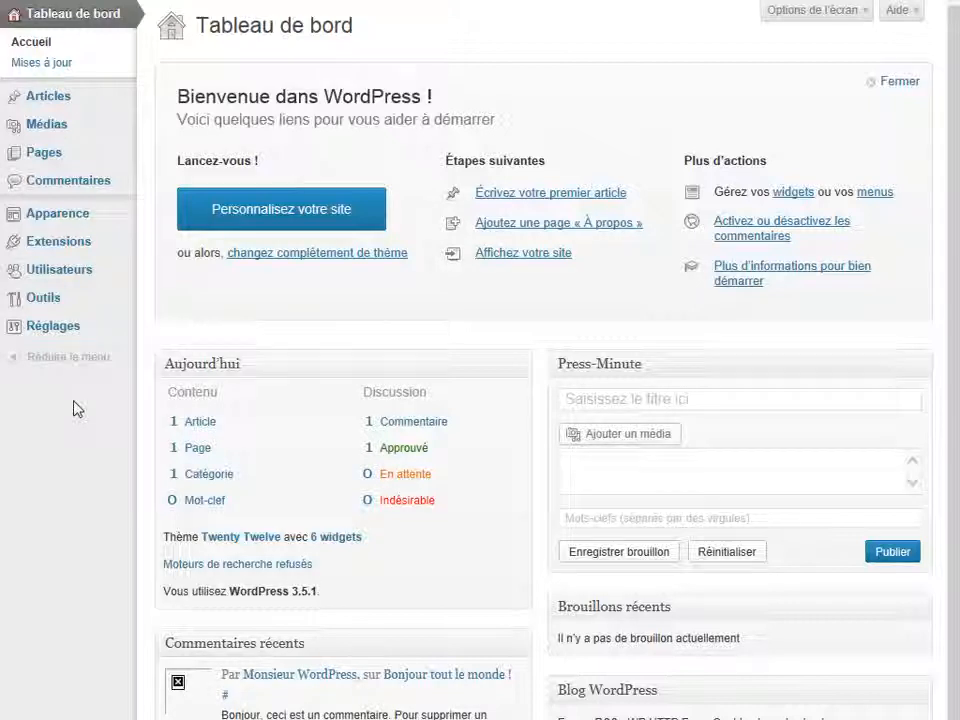
# Look through the list of existing articles, the new-article form and the media library.
pyautogui.moveTo(101, 104)
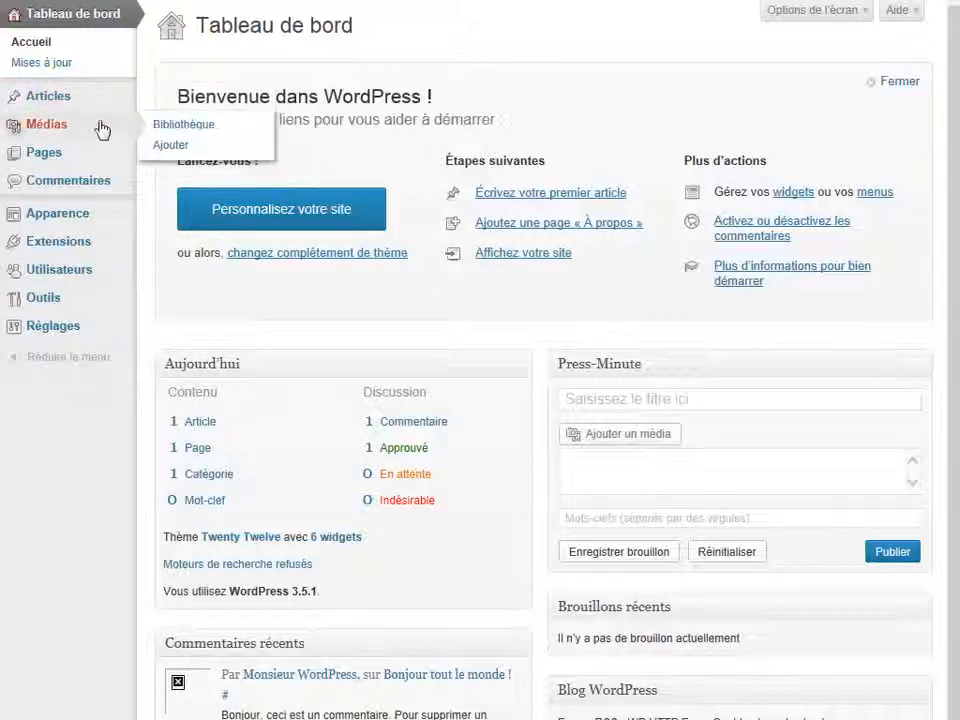
pyautogui.moveTo(101, 162)
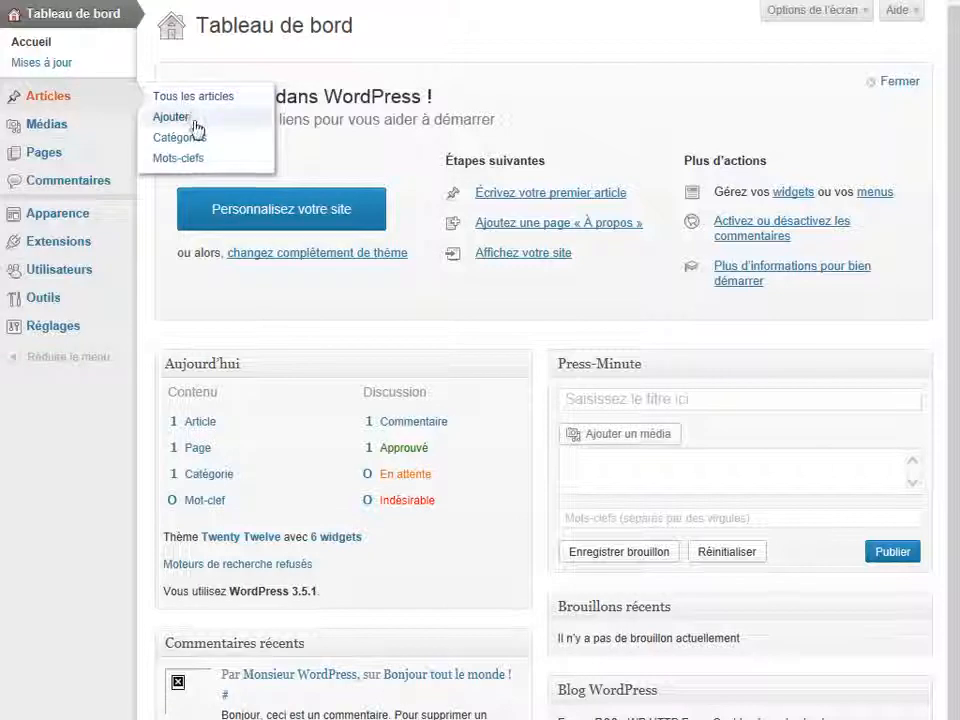
pyautogui.click(82, 106)
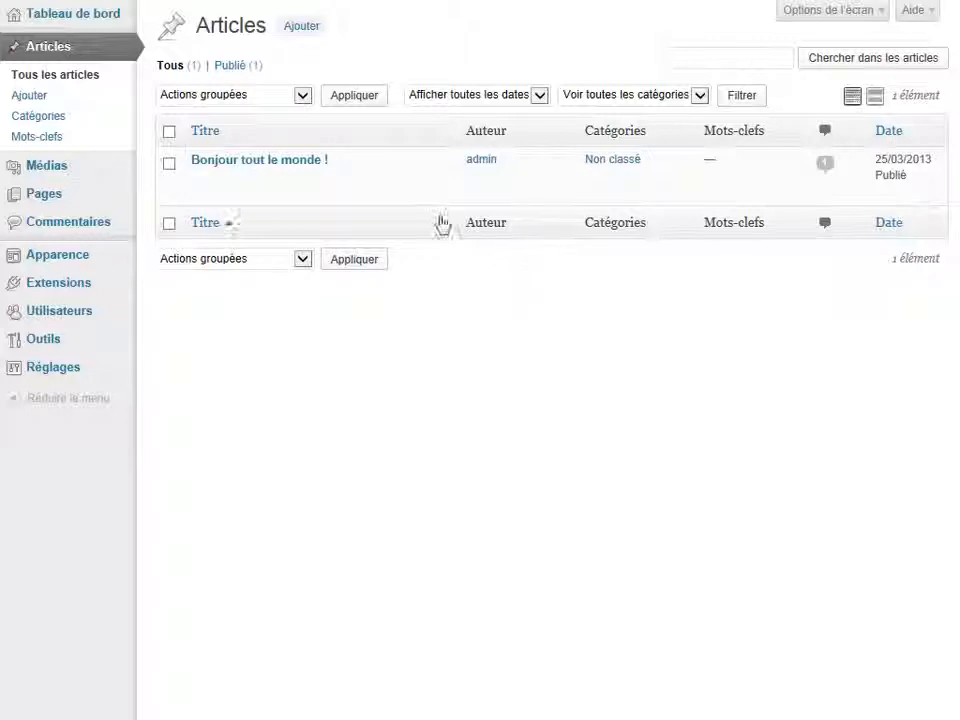
pyautogui.moveTo(417, 208)
pyautogui.click(30, 96)
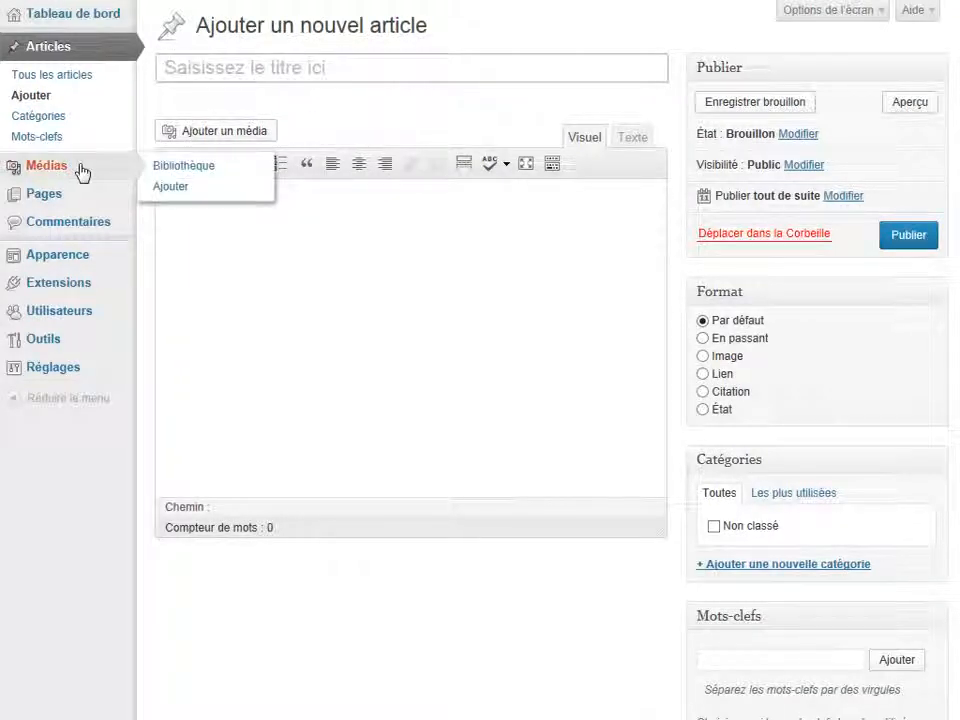
pyautogui.click(190, 166)
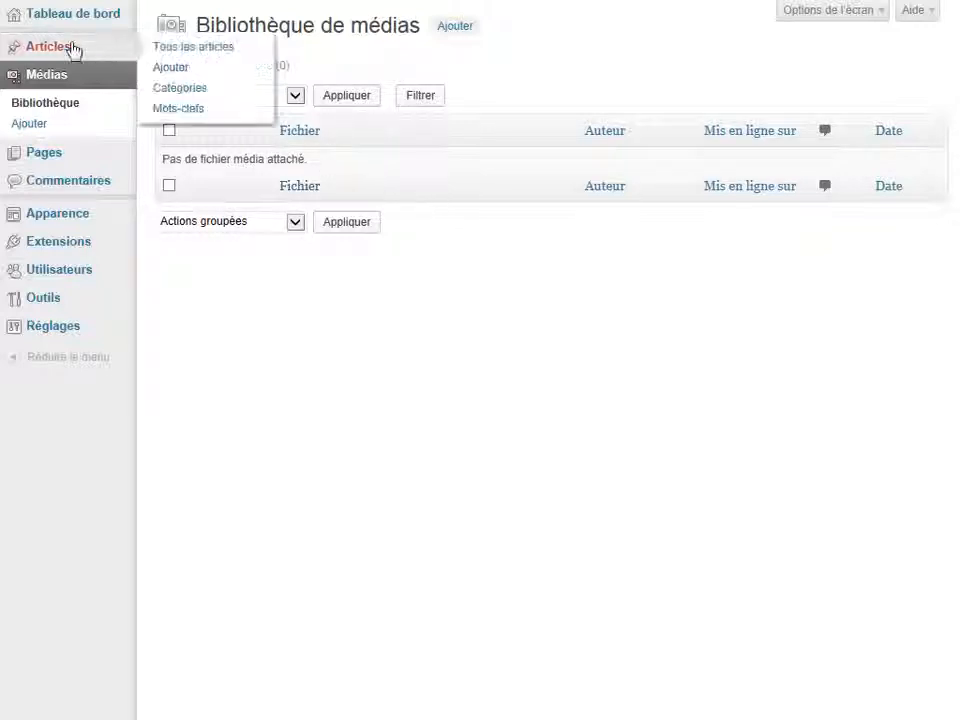
# Create a new page titled "Présentation de notre école" and paste the copied placeholder text as its body.
pyautogui.moveTo(71, 156)
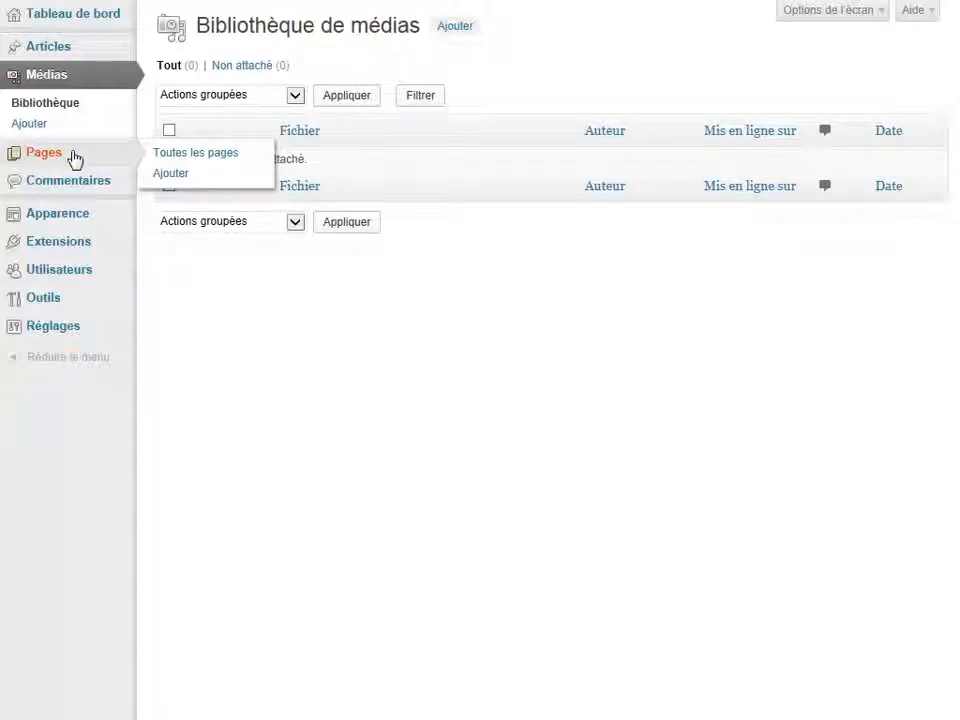
pyautogui.click(181, 178)
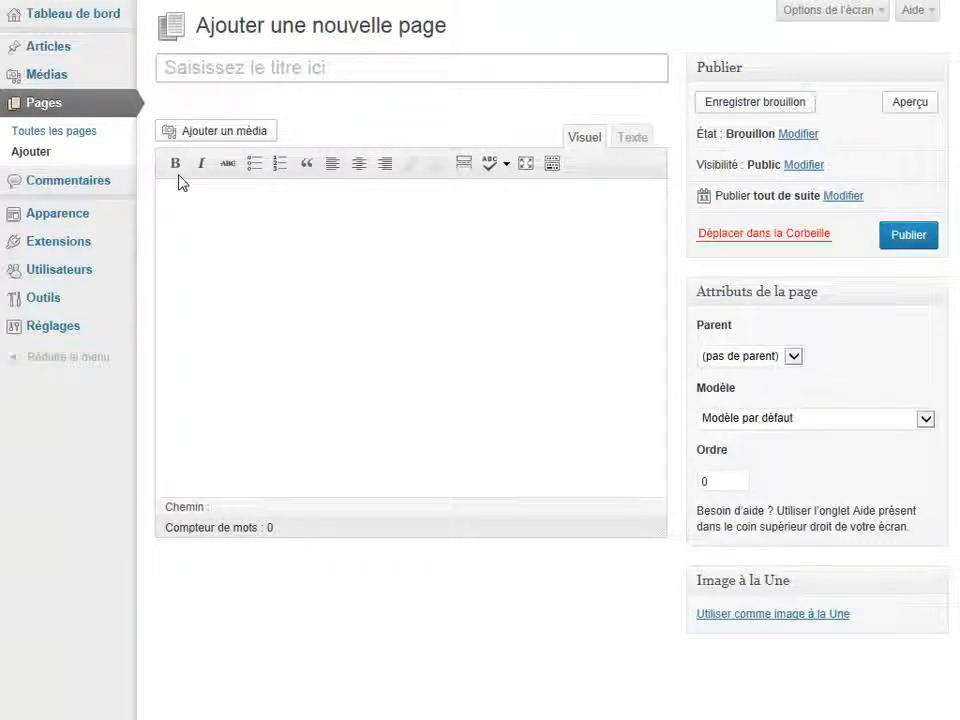
pyautogui.write('Pré')
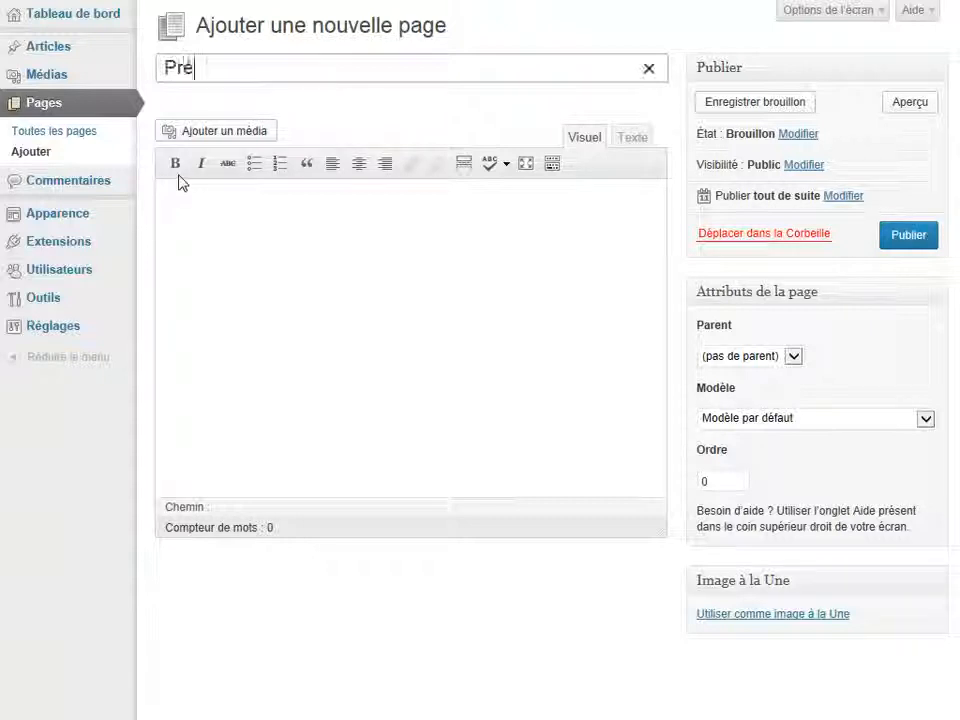
pyautogui.write('sentation')
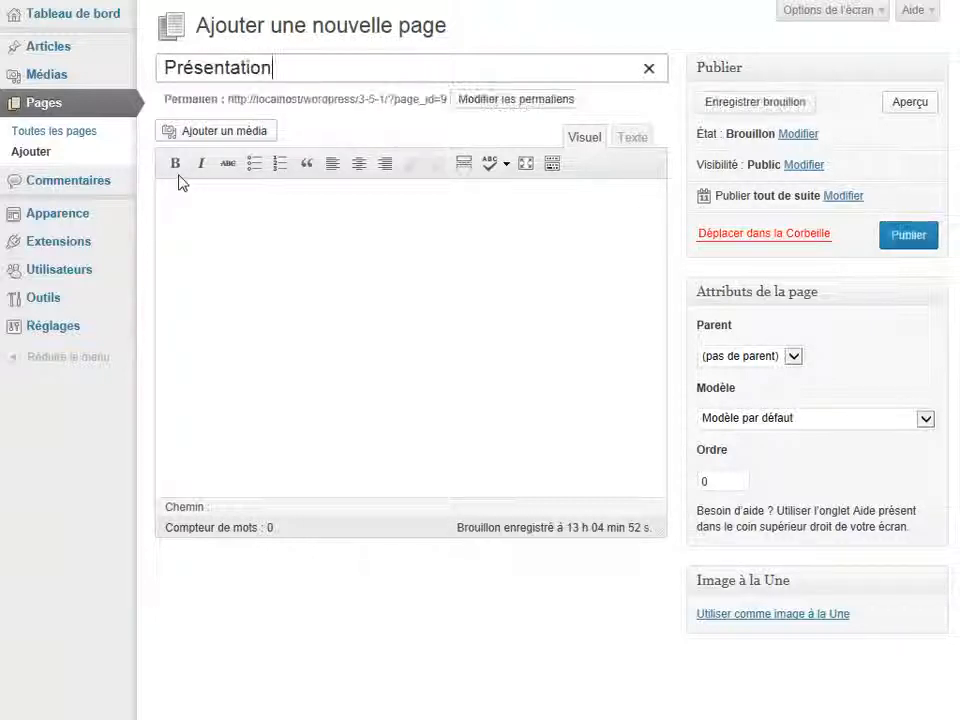
pyautogui.write(' de notre école')
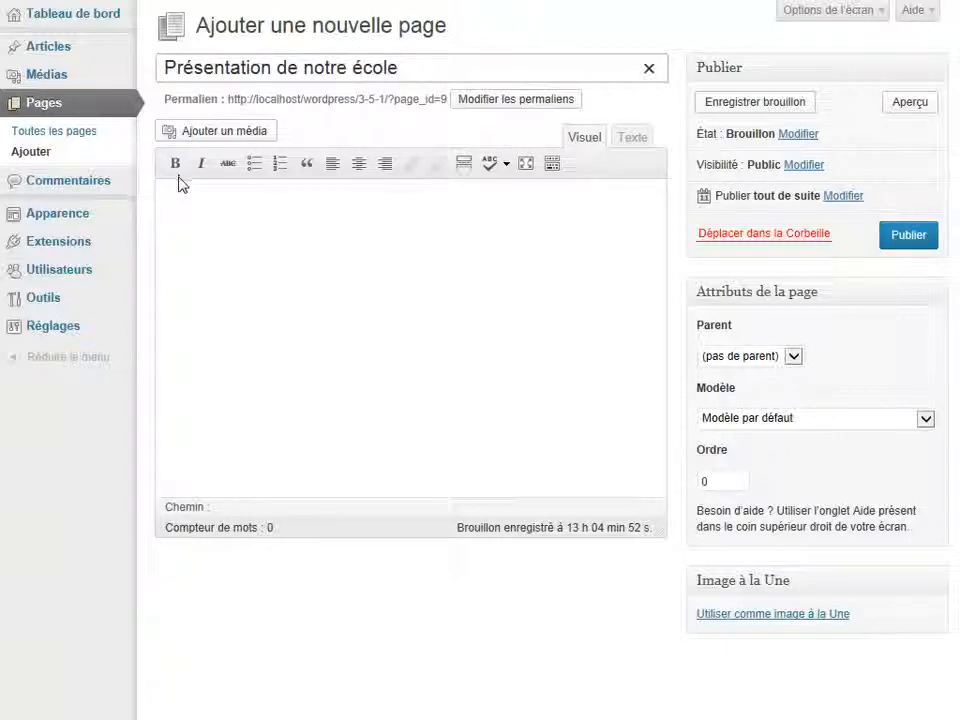
pyautogui.click(260, 228)
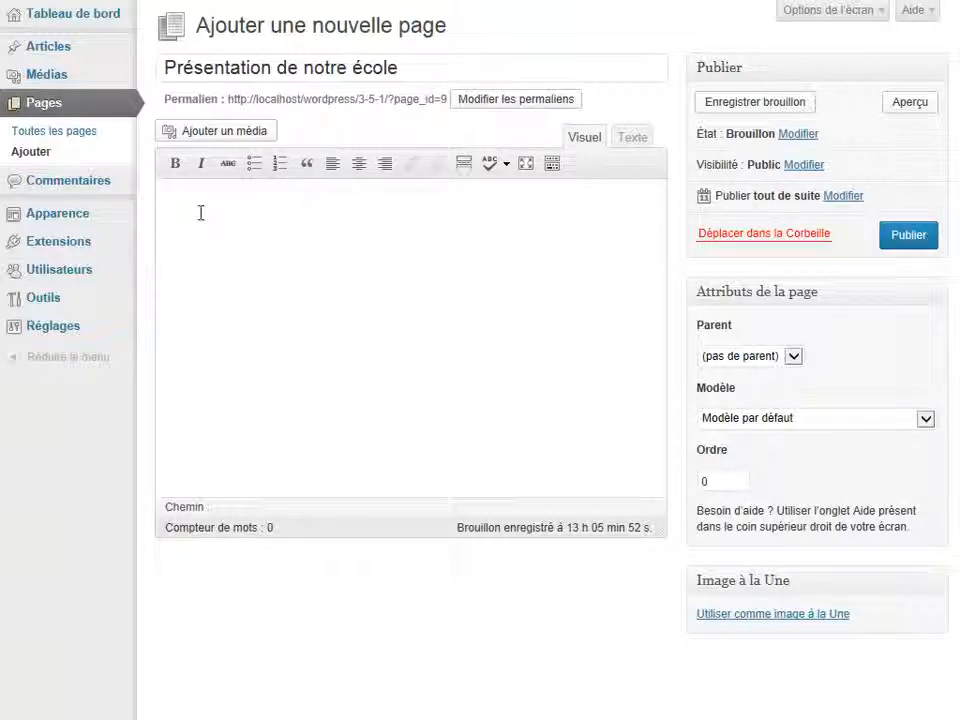
pyautogui.hotkey('ctrl', 'v')
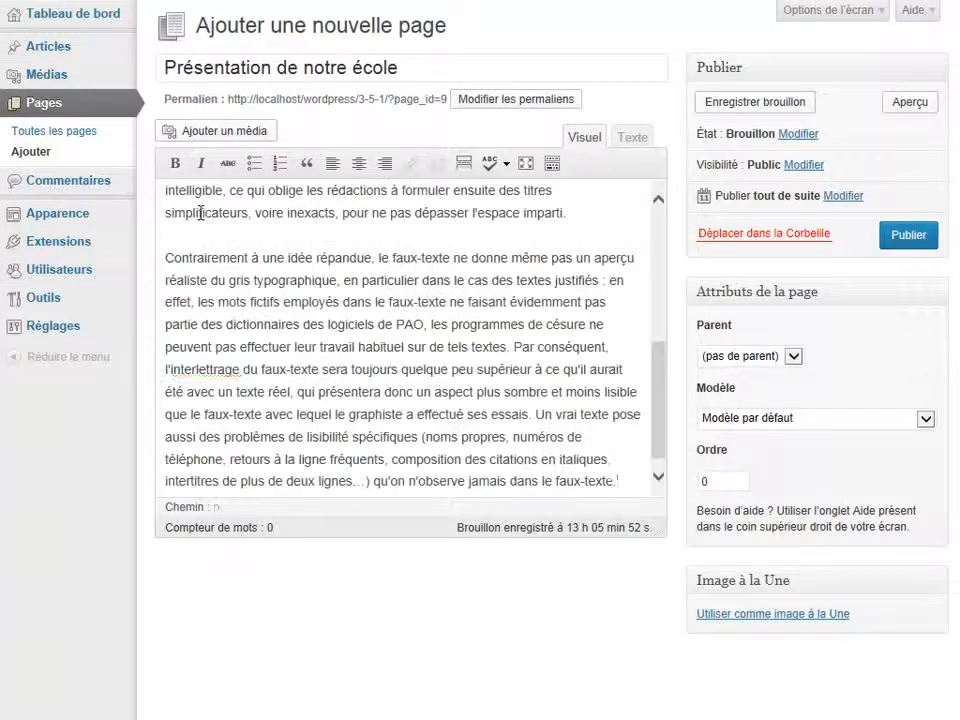
# Make the opening words of the page body bold, from "Ce texte a pour avantage" to "occupation normale".
pyautogui.moveTo(656, 405); pyautogui.dragTo(655, 243)
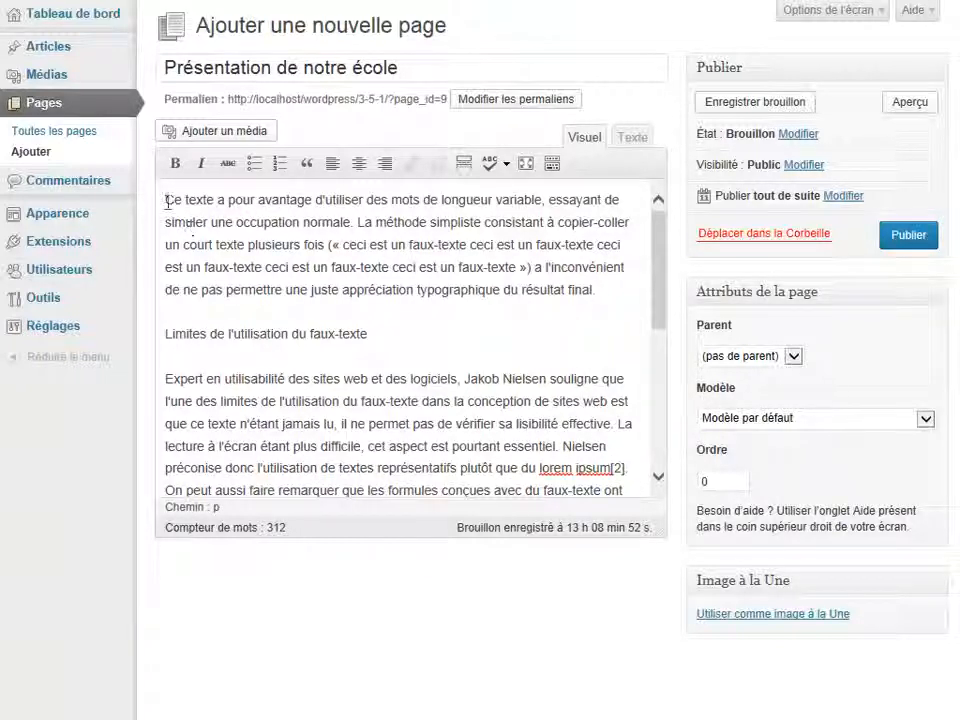
pyautogui.moveTo(166, 200); pyautogui.dragTo(350, 233)
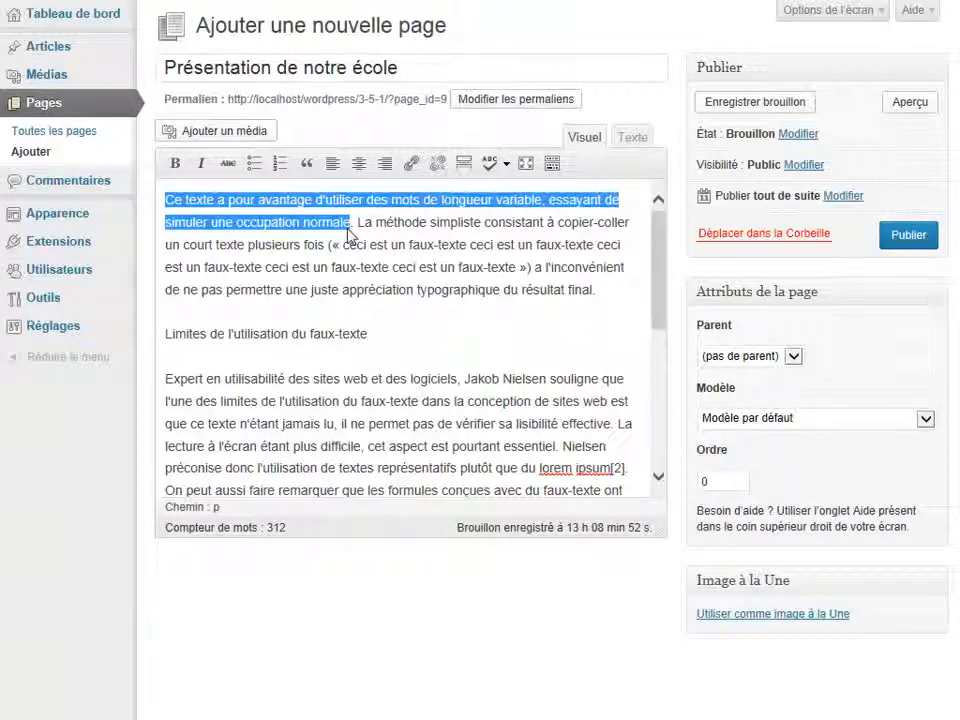
pyautogui.click(176, 168)
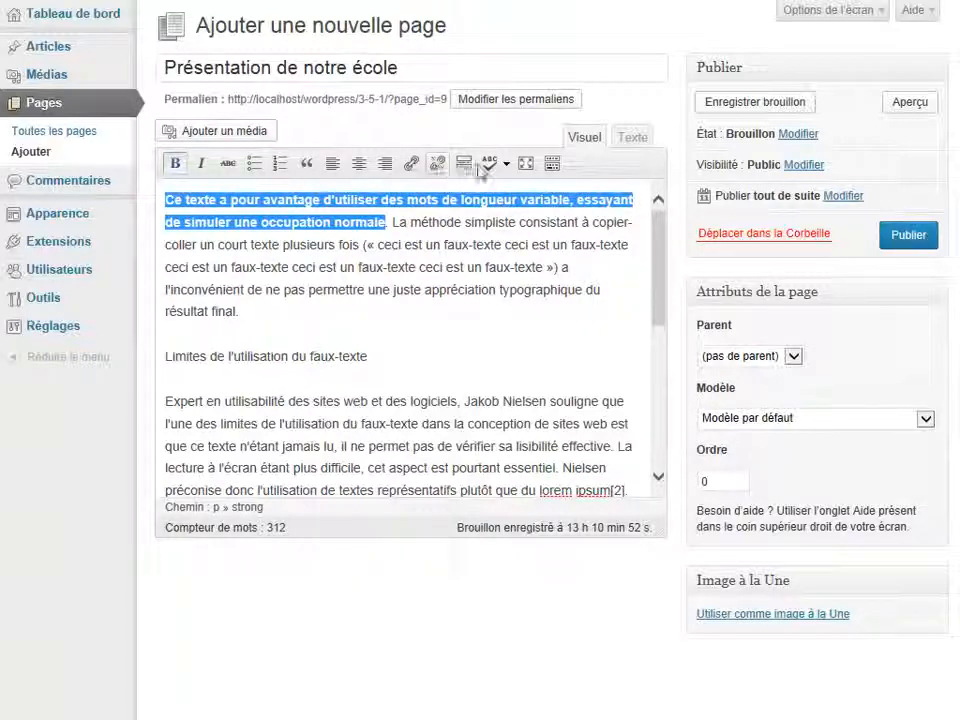
# Show the editor's additional row of formatting tools and publish the page.
pyautogui.click(552, 165)
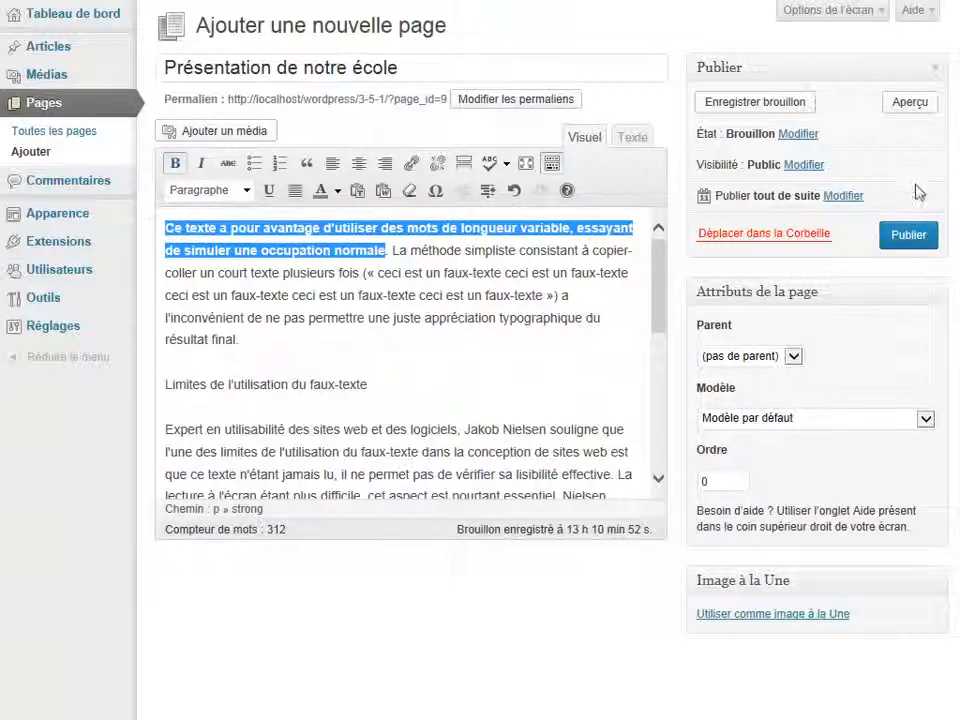
pyautogui.click(913, 254)
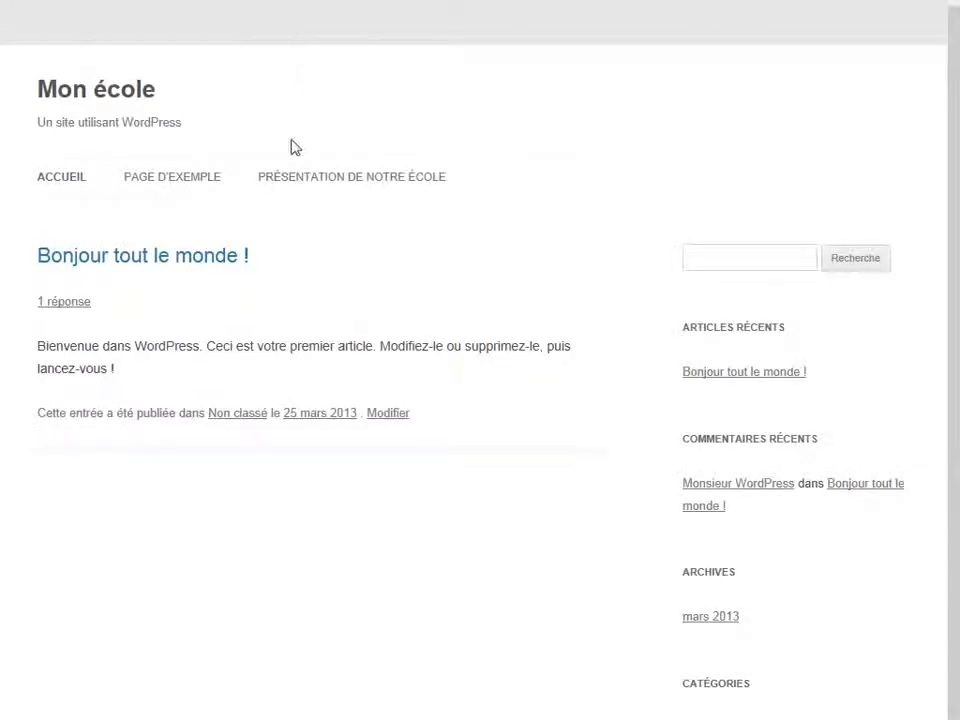
# View the "Présentation de notre école" page on the public site and check its bold opening sentence.
pyautogui.click(372, 185)
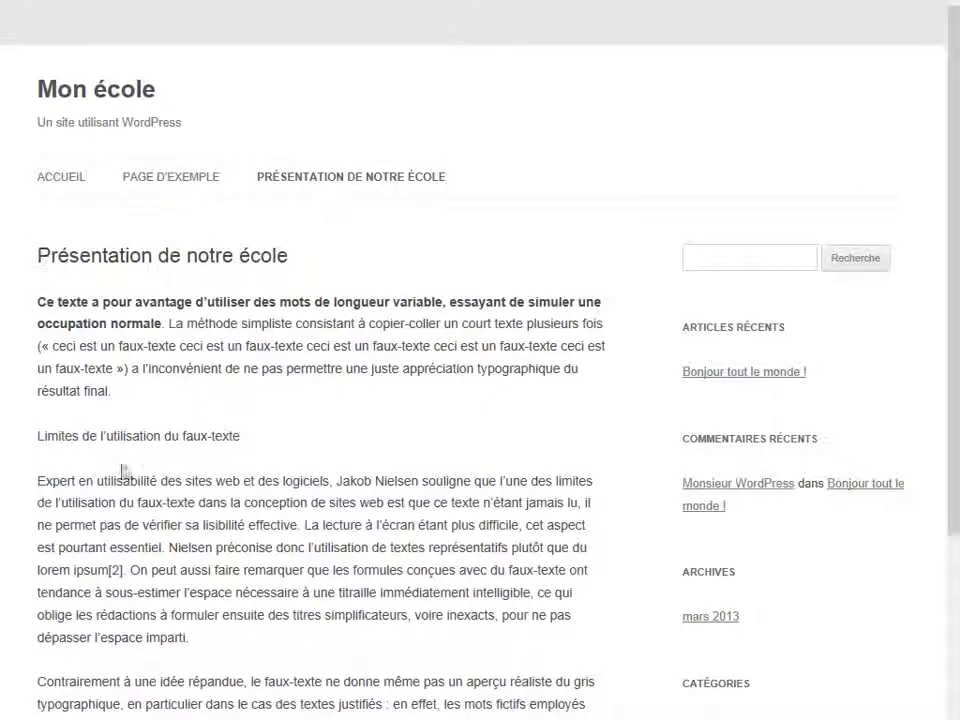
pyautogui.moveTo(161, 325); pyautogui.dragTo(38, 301)
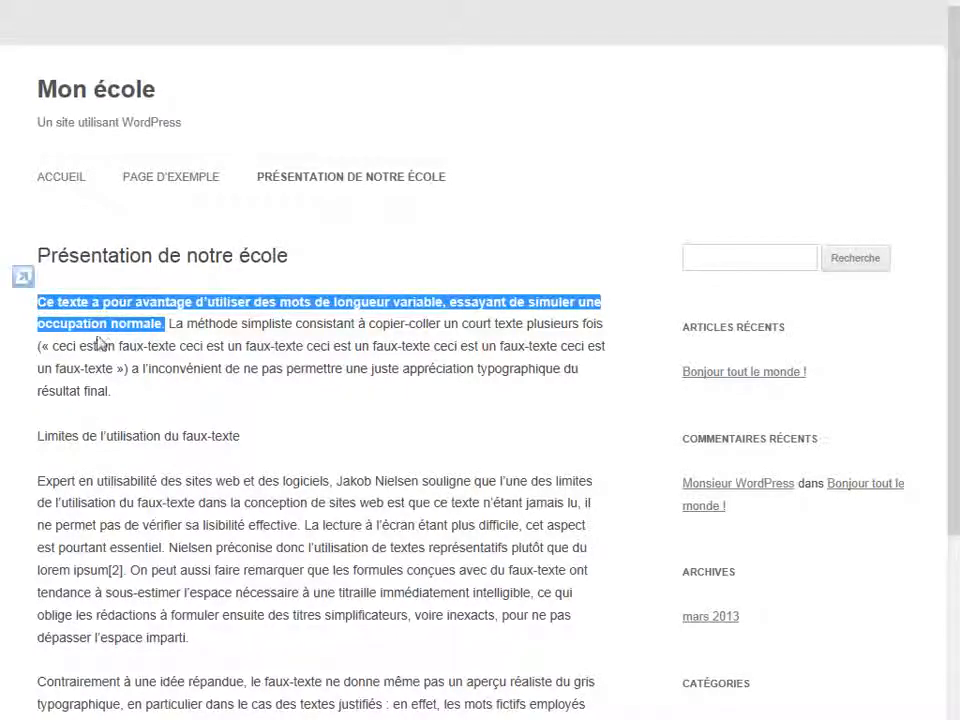
pyautogui.click(197, 340)
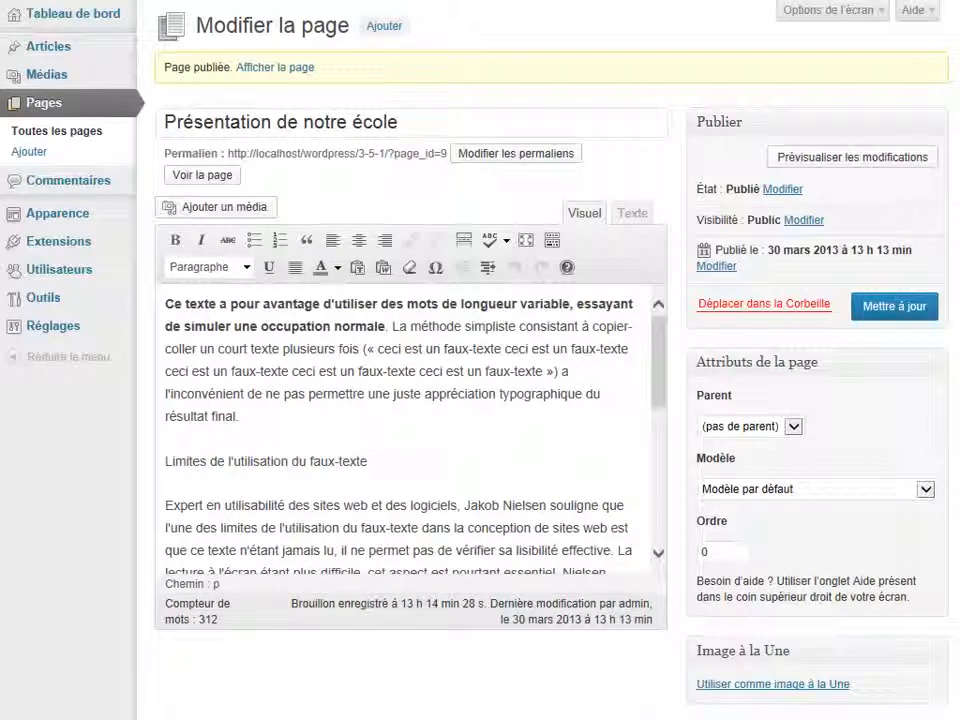
# Reopen the "Présentation de notre école" page for editing and add an empty paragraph after its first paragraph.
pyautogui.click(97, 140)
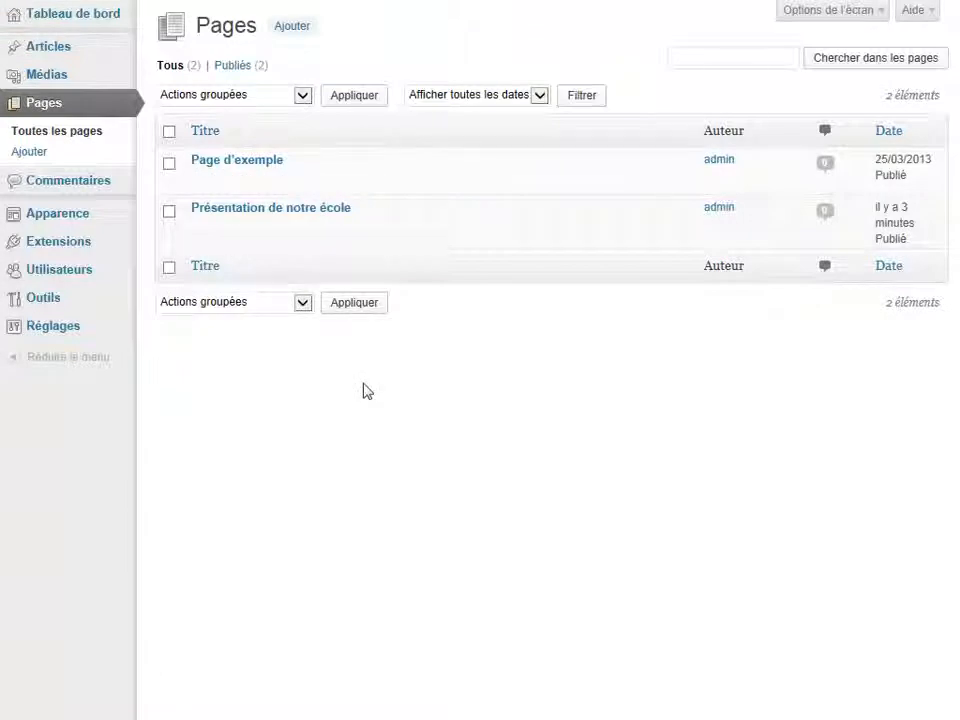
pyautogui.moveTo(242, 216)
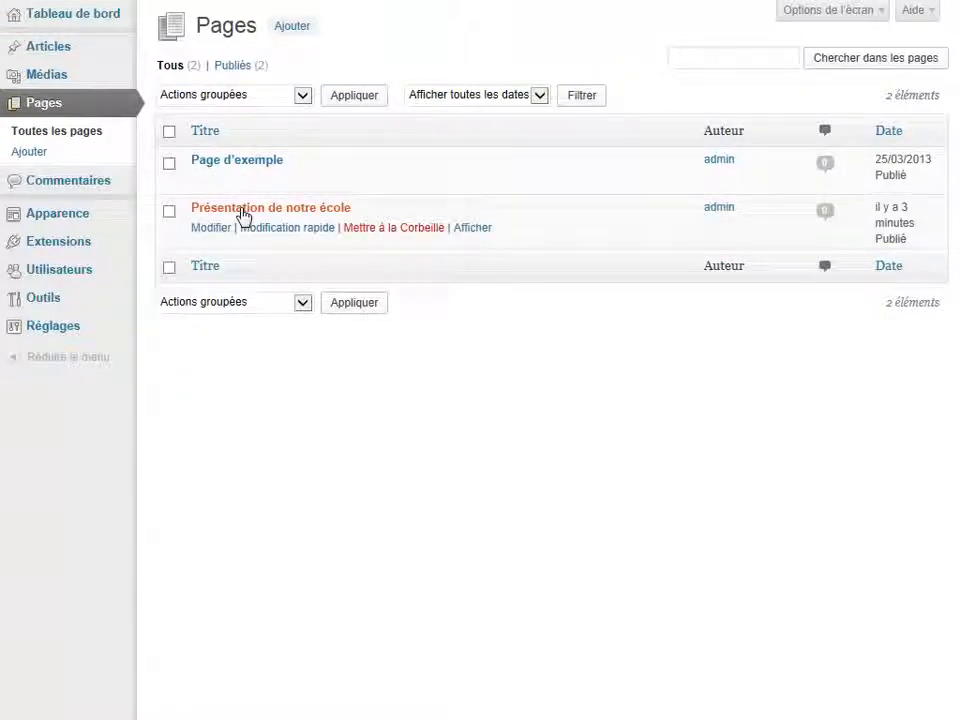
pyautogui.click(242, 212)
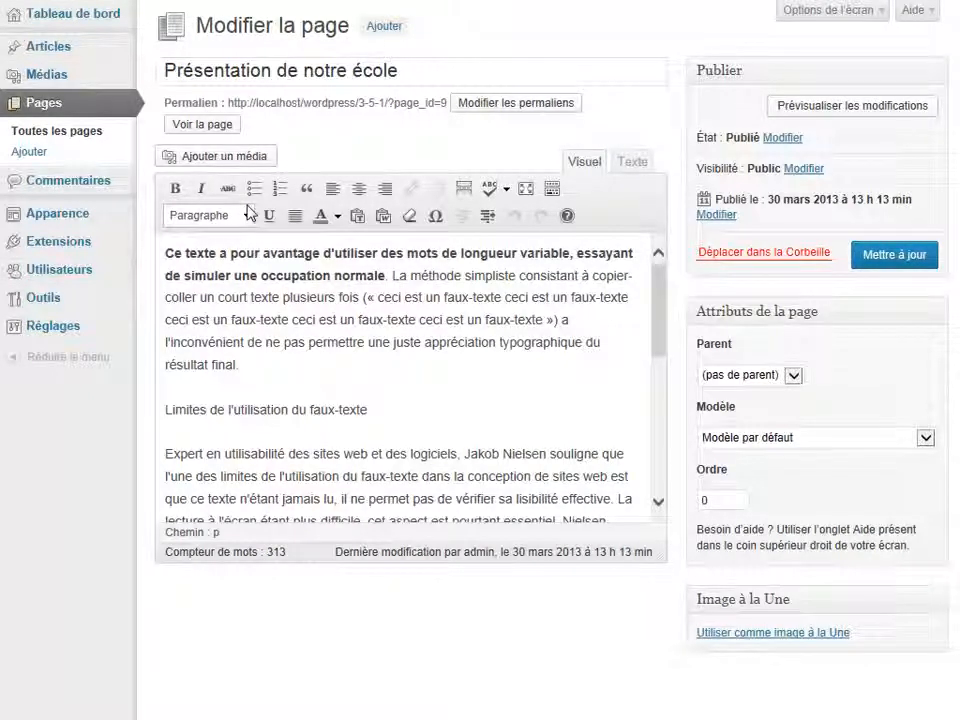
pyautogui.click(167, 255)
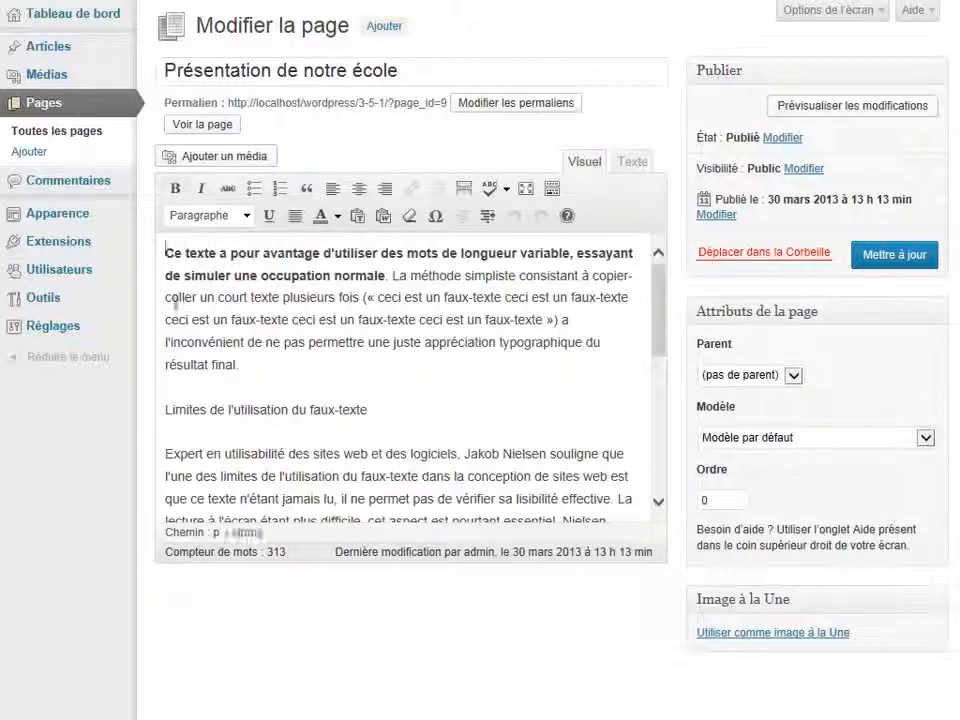
pyautogui.click(256, 365)
pyautogui.press('Return')
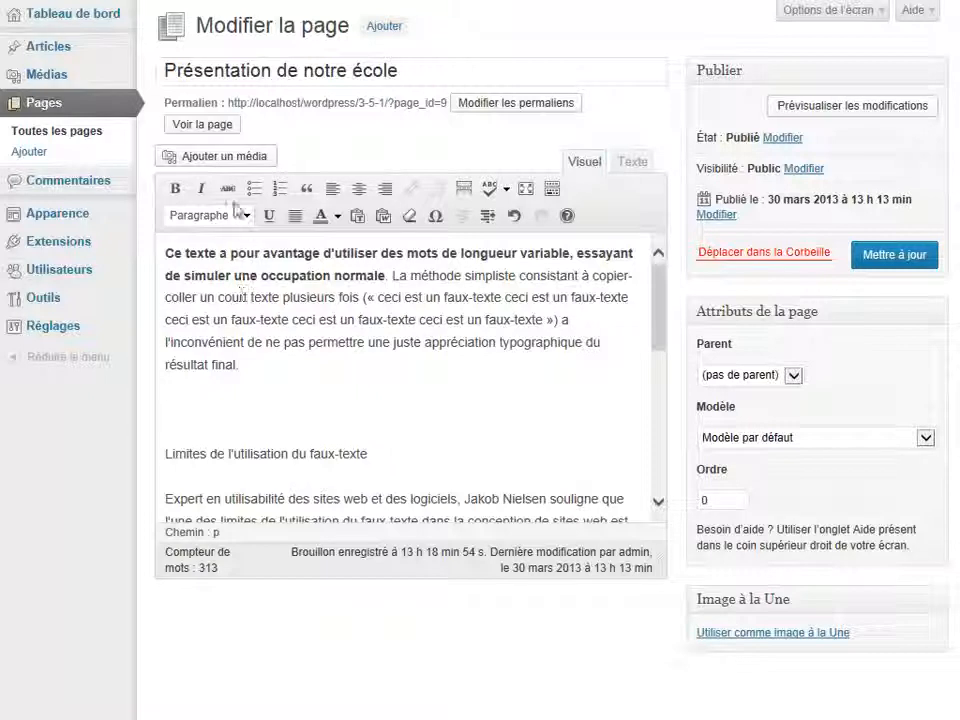
# Upload the school building photo 01.jpg and insert it below the first paragraph at its original size, 600 × 365.
pyautogui.click(198, 162)
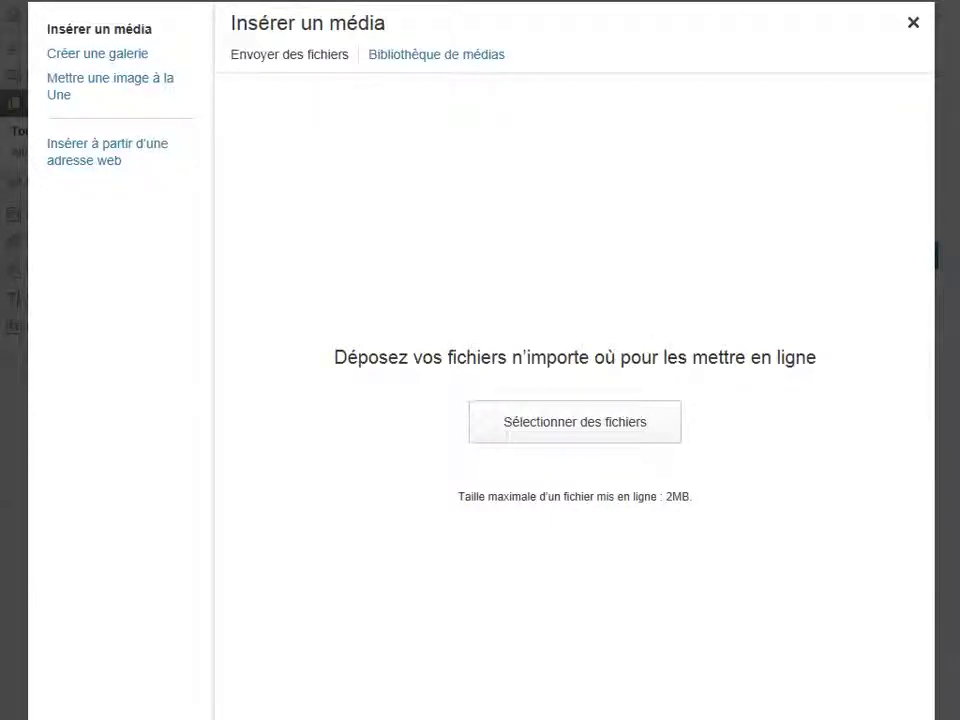
pyautogui.hotkey('alt', 'Tab')
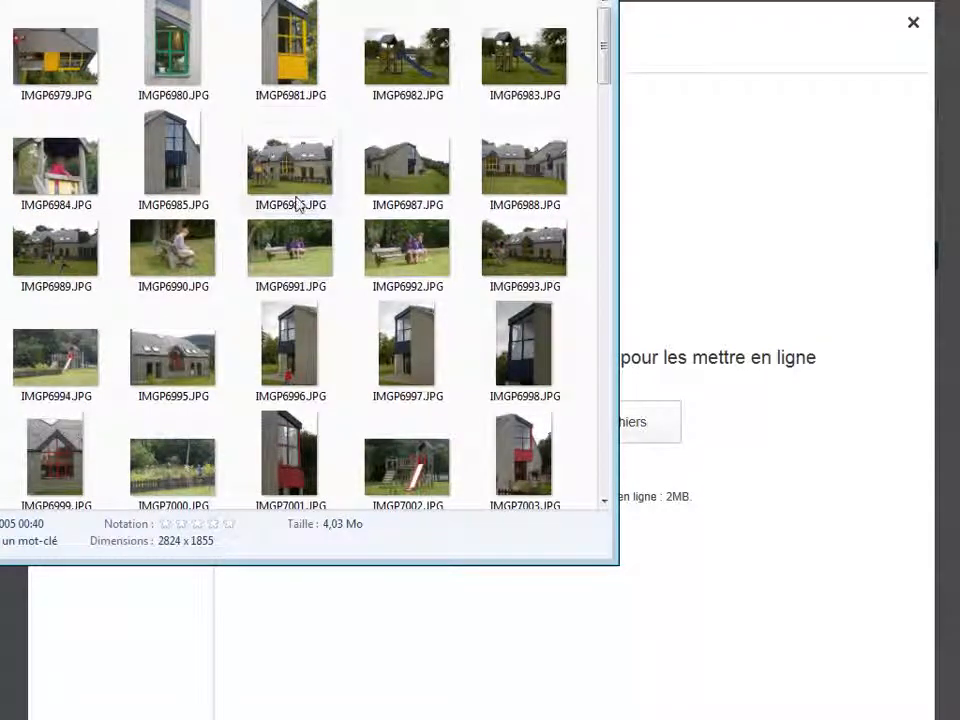
pyautogui.moveTo(290, 170); pyautogui.dragTo(727, 280)
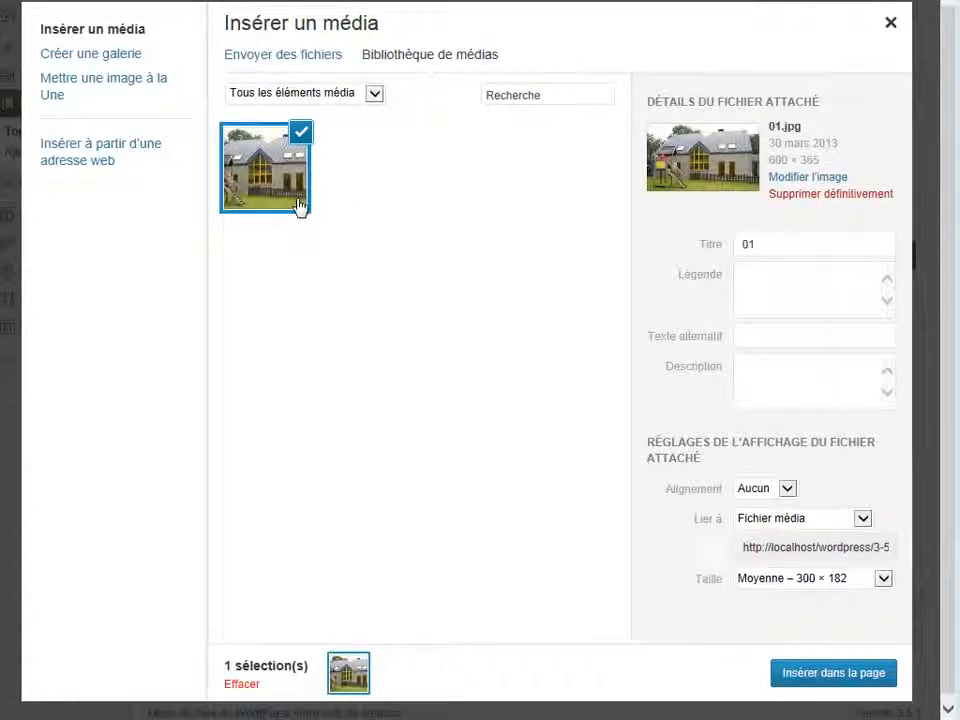
pyautogui.click(883, 579)
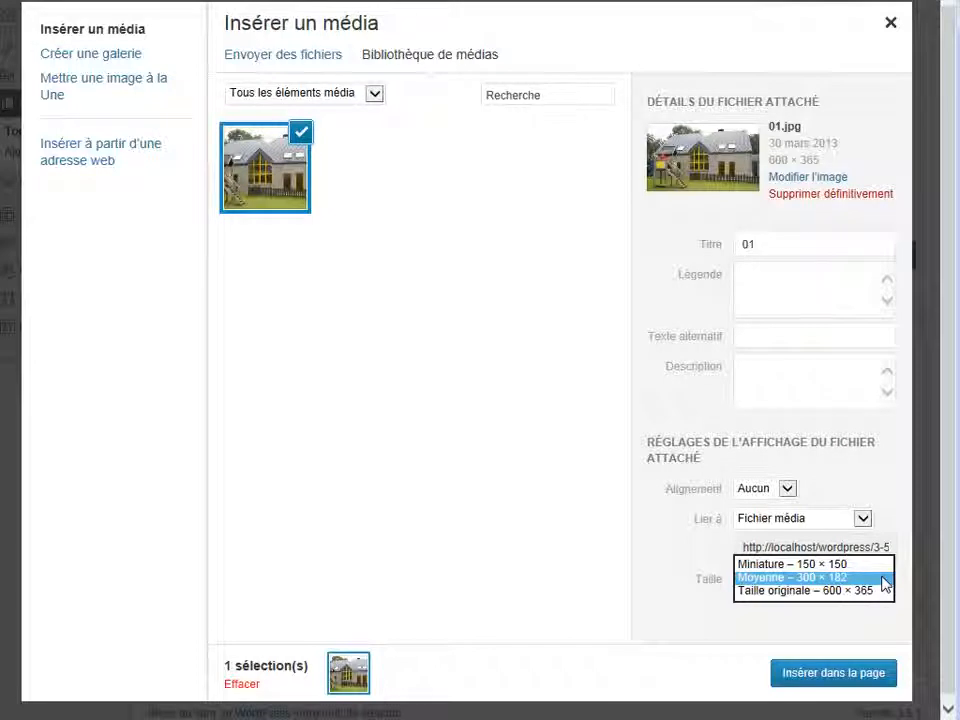
pyautogui.click(823, 591)
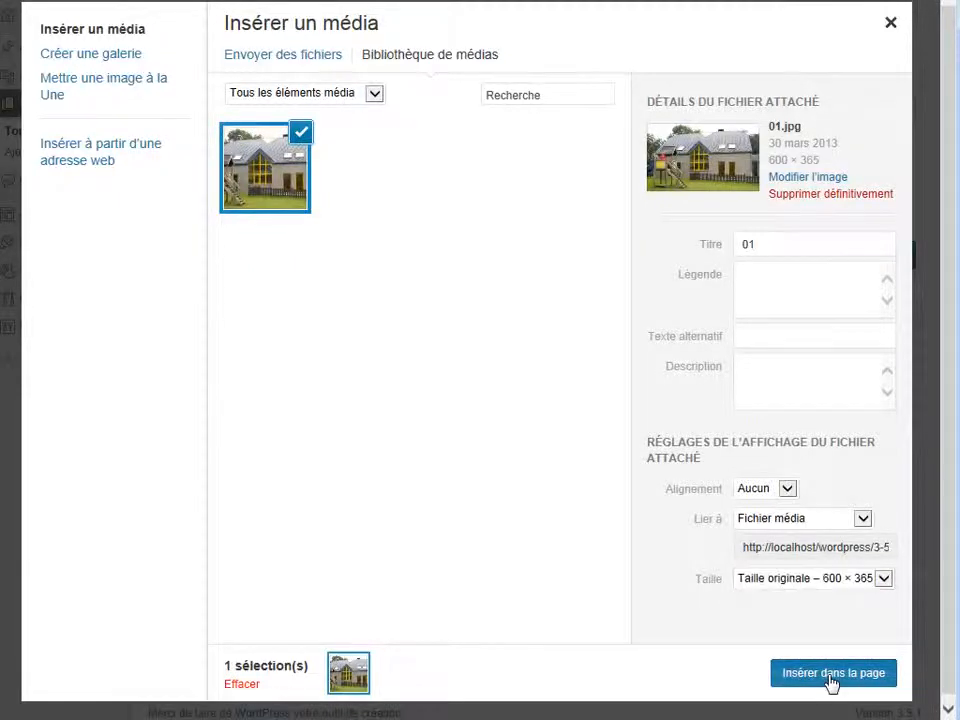
pyautogui.click(830, 673)
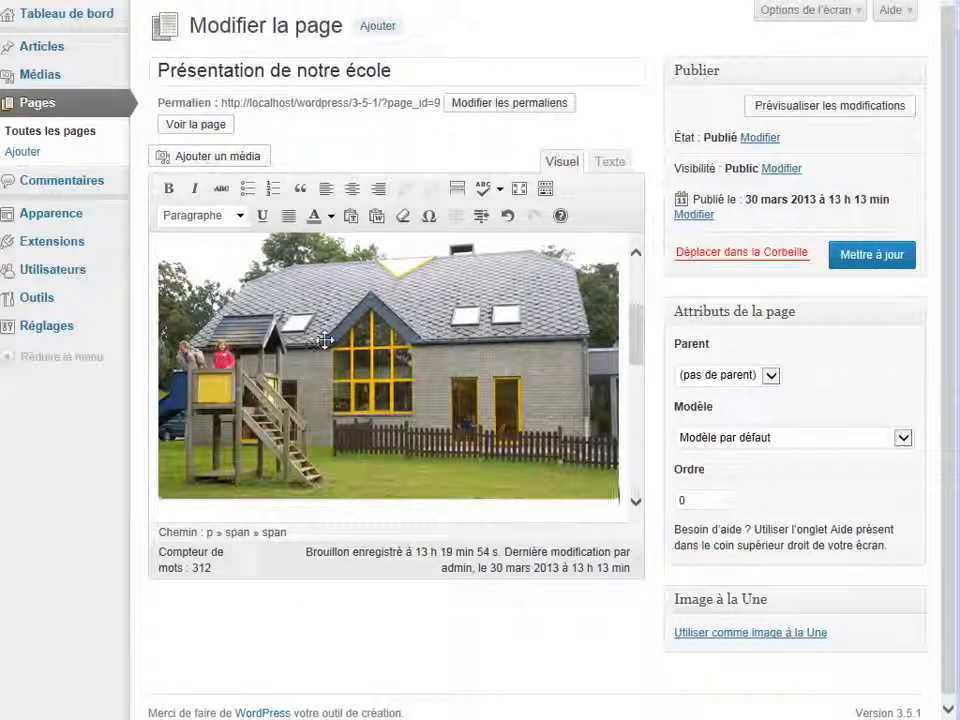
# Update the page and check the inserted photo on the public site.
pyautogui.click(903, 258)
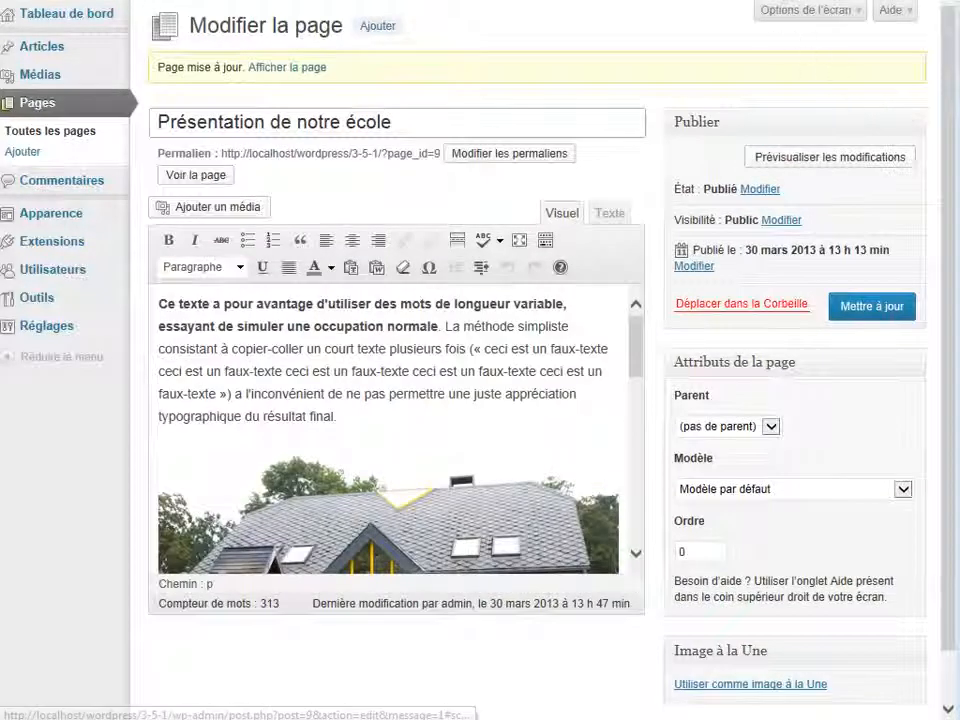
pyautogui.click(780, 2)
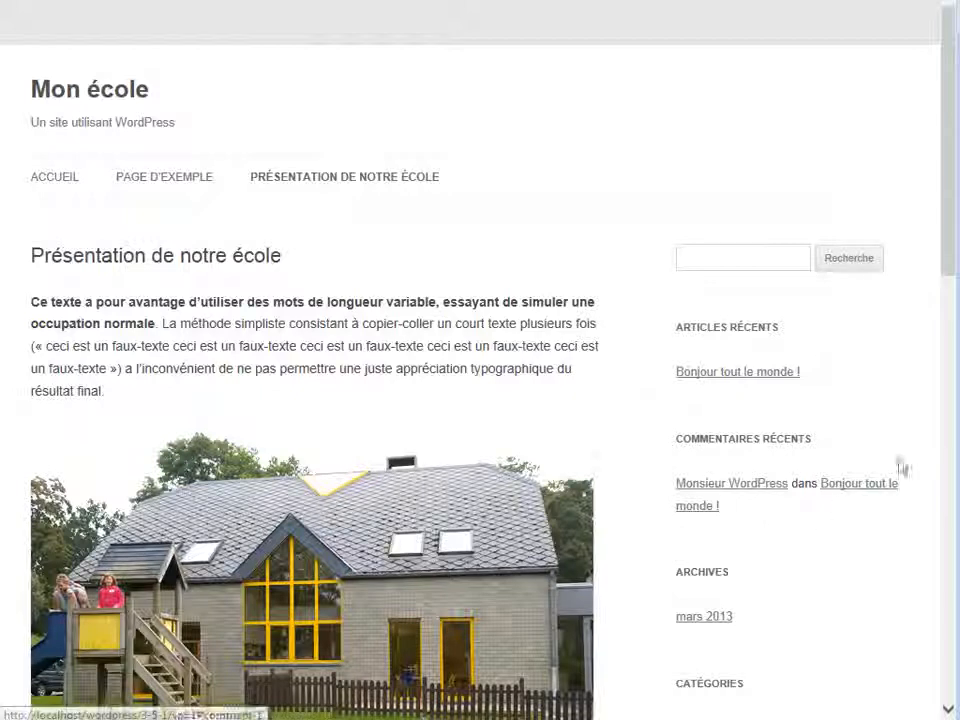
pyautogui.moveTo(951, 231); pyautogui.dragTo(955, 320)
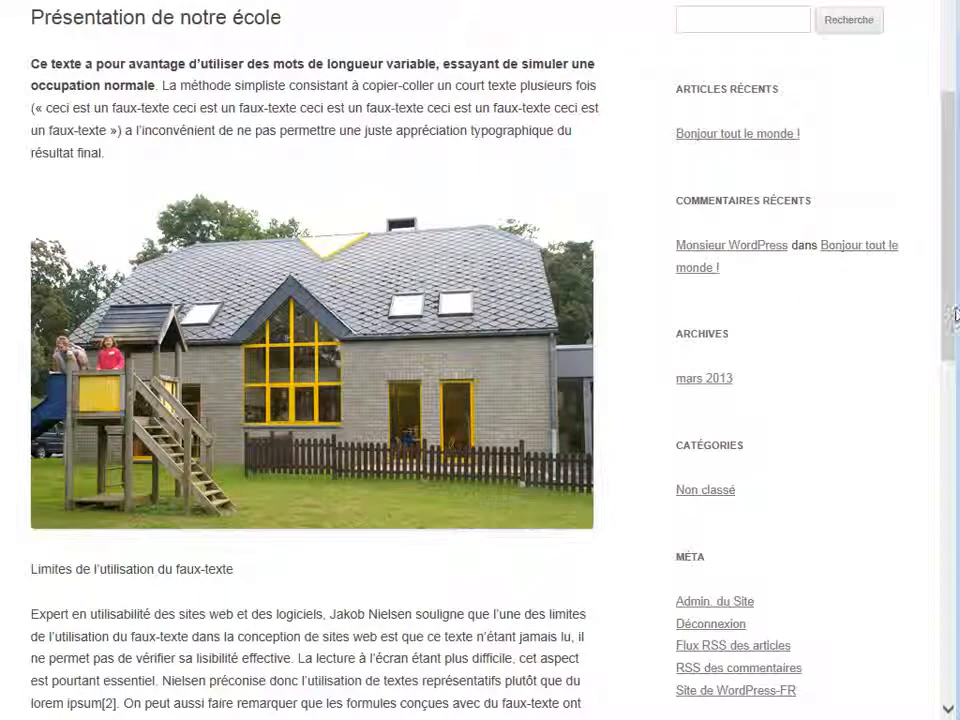
# Return to the site administration and open the media library to check the uploaded photo's entry.
pyautogui.click(752, 1)
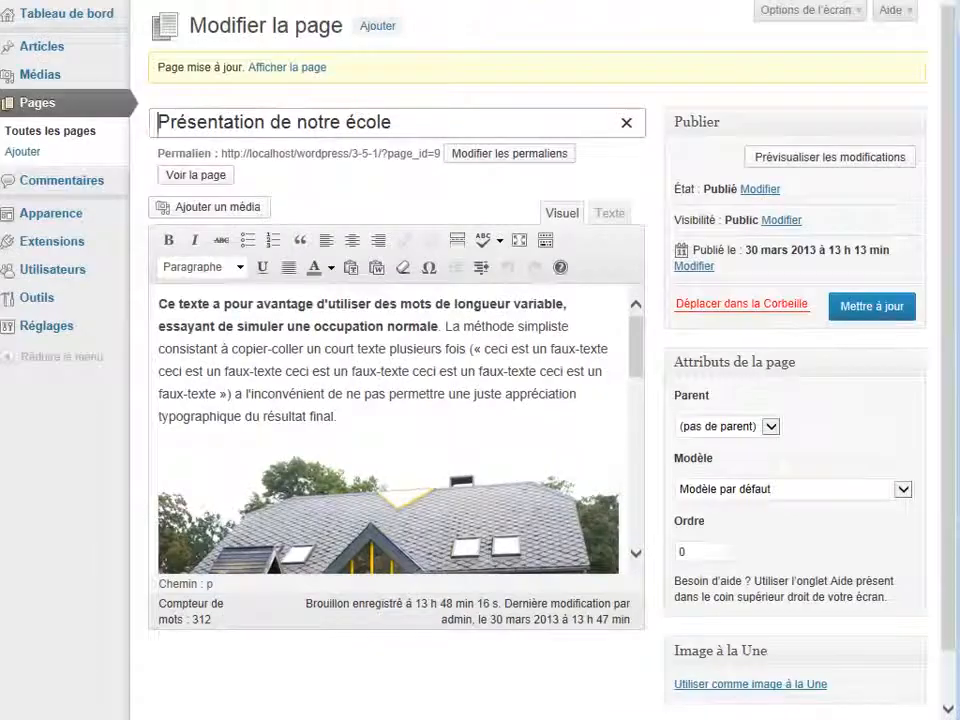
pyautogui.moveTo(34, 74)
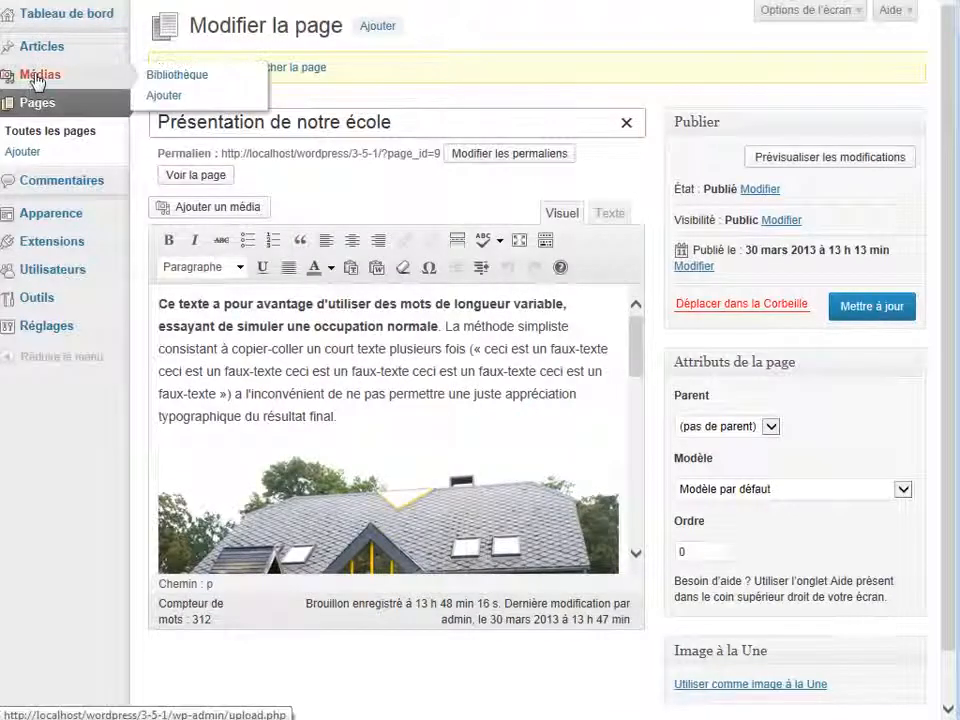
pyautogui.click(212, 84)
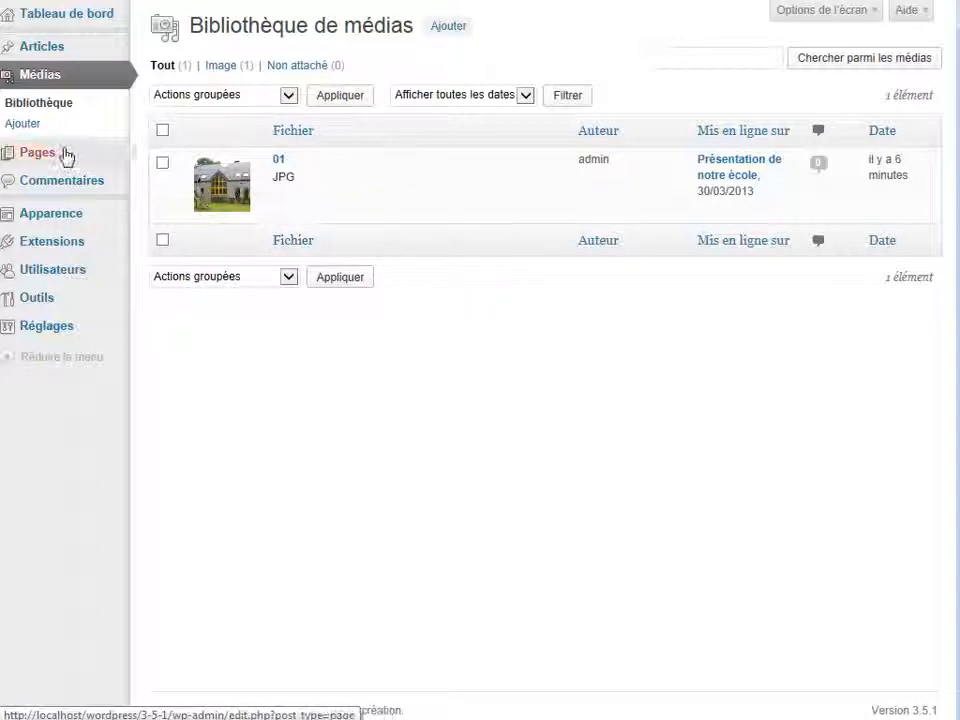
# Create a new article titled "Notre excursion à la ferme" and paste the copied placeholder text as its body.
pyautogui.moveTo(63, 47)
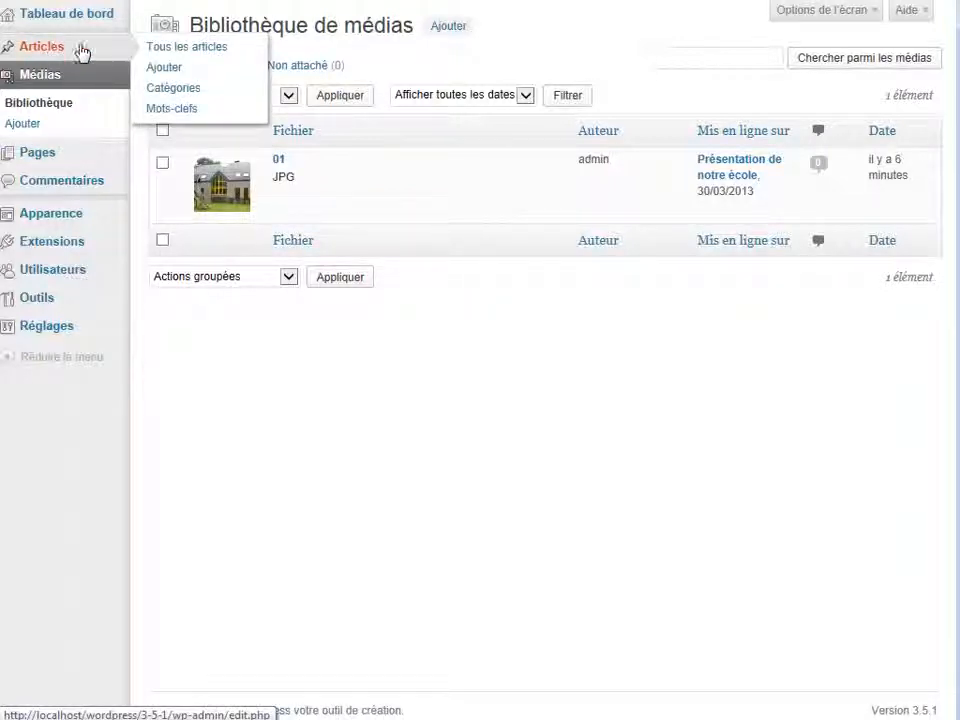
pyautogui.click(166, 70)
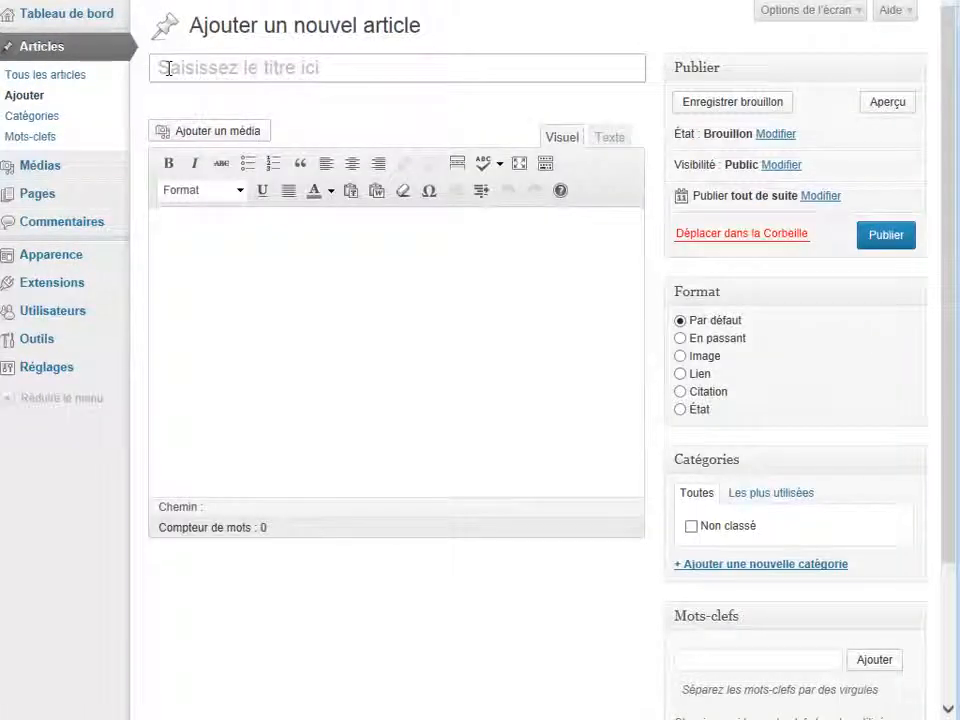
pyautogui.click(168, 68)
pyautogui.write('No')
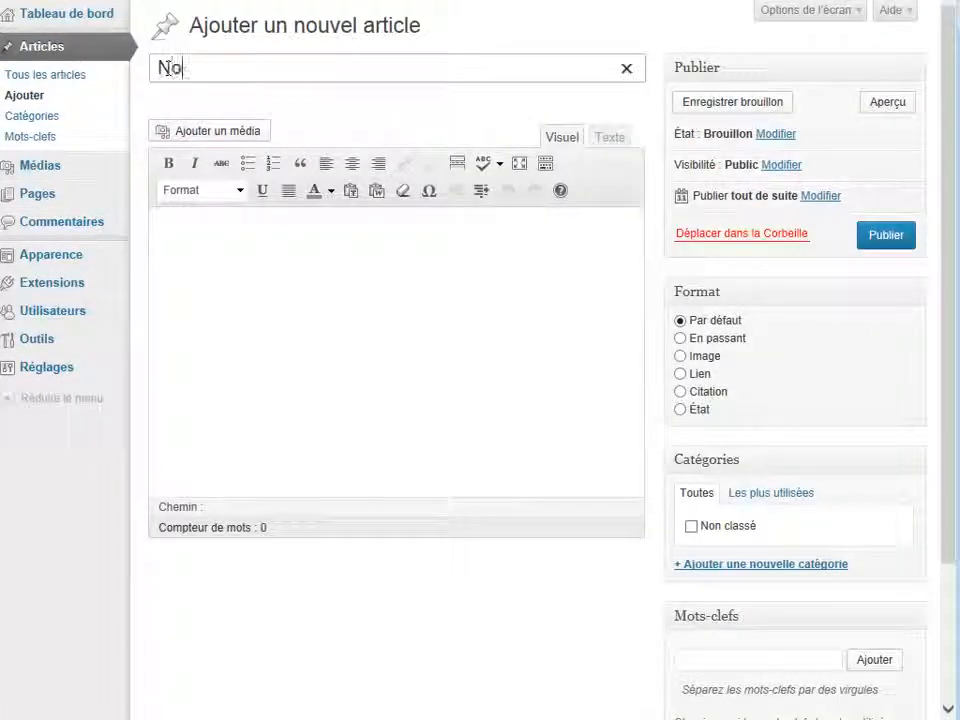
pyautogui.write('tre excursion à la ferme')
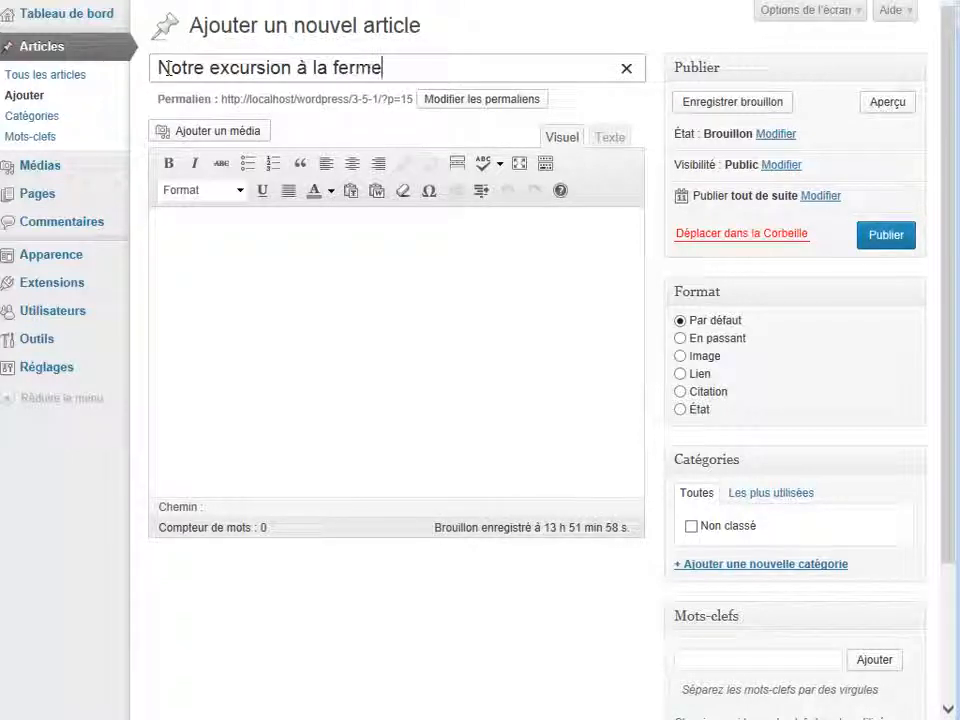
pyautogui.click(285, 256)
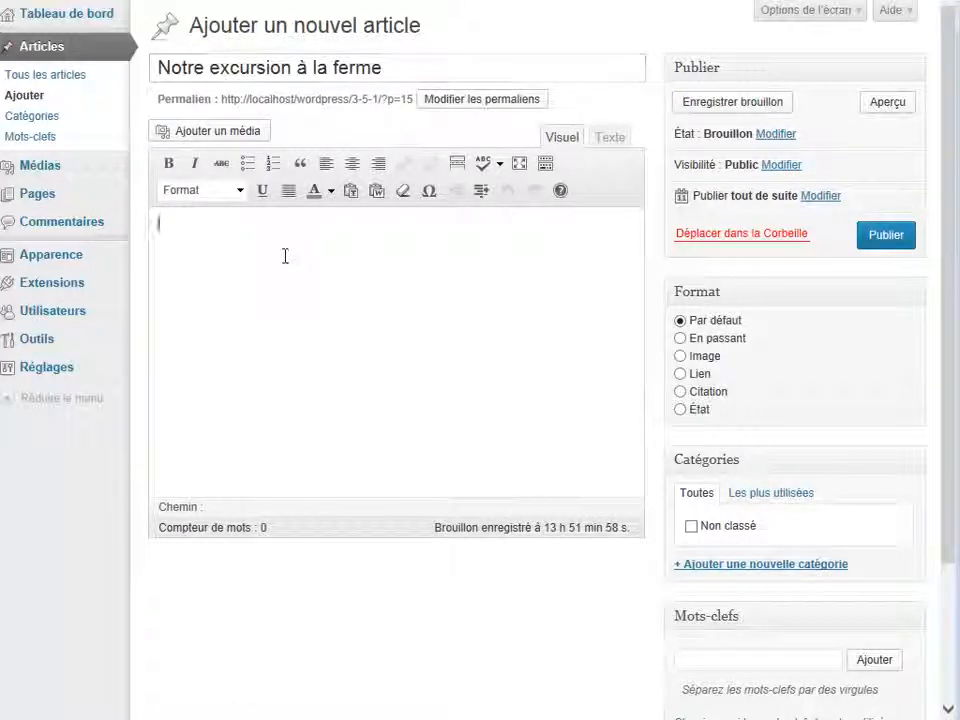
pyautogui.hotkey('ctrl', 'v')
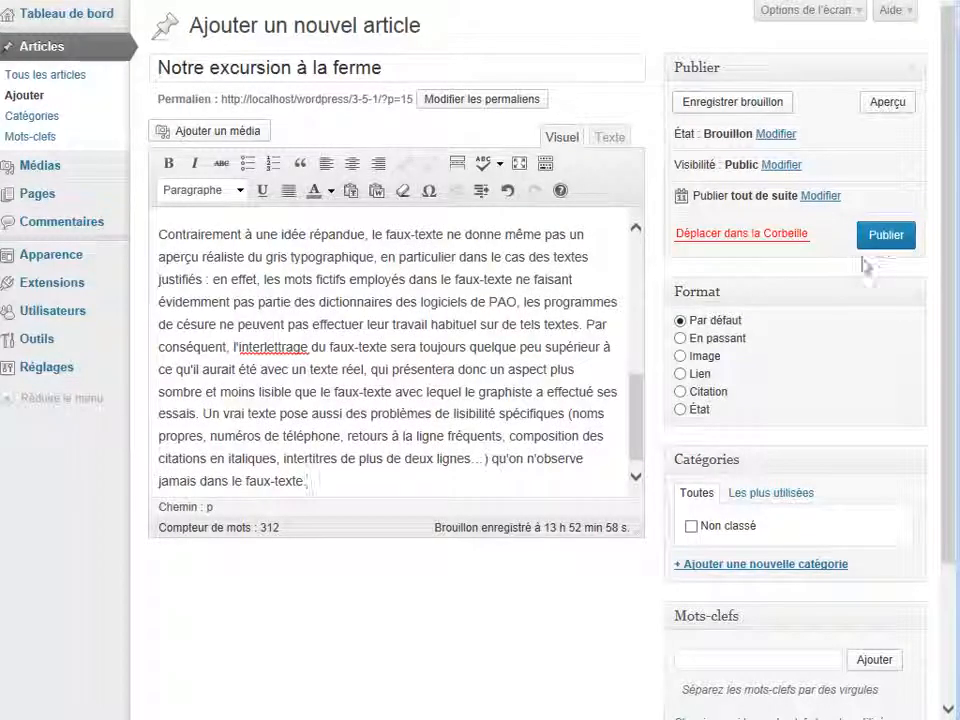
pyautogui.write('.')
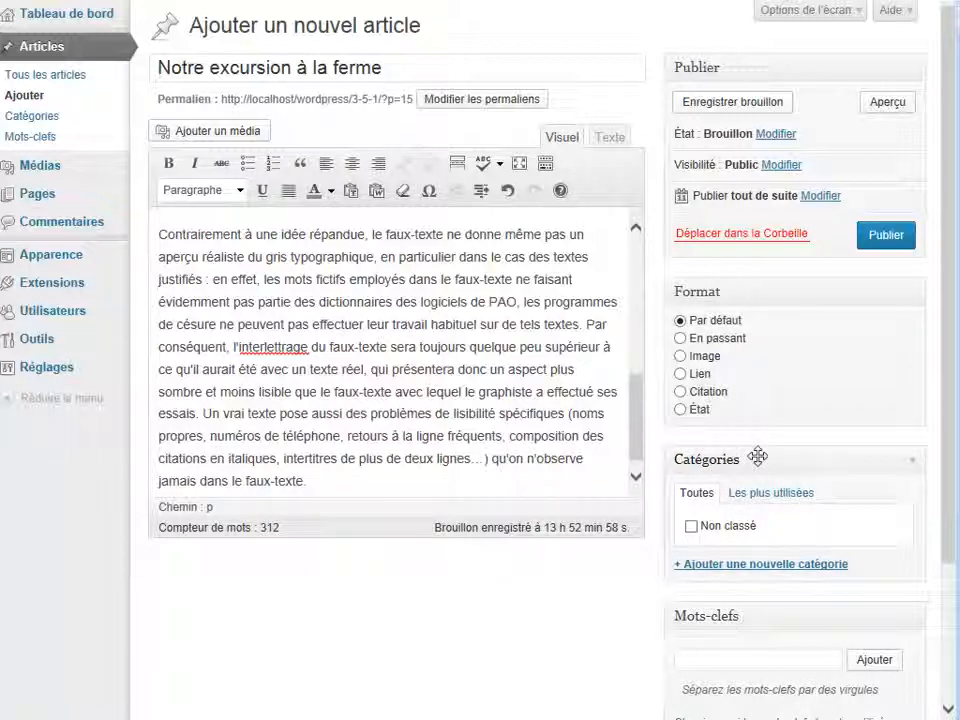
# Create a new category named "Nos excursions" for the article, without a parent category.
pyautogui.click(730, 566)
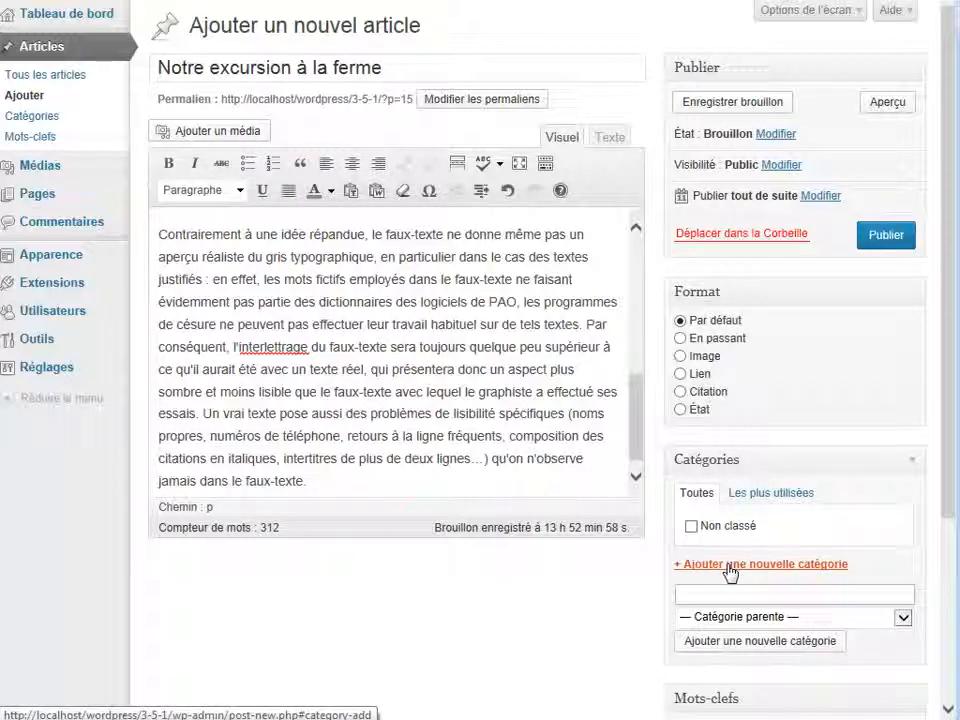
pyautogui.write('Nos excursions')
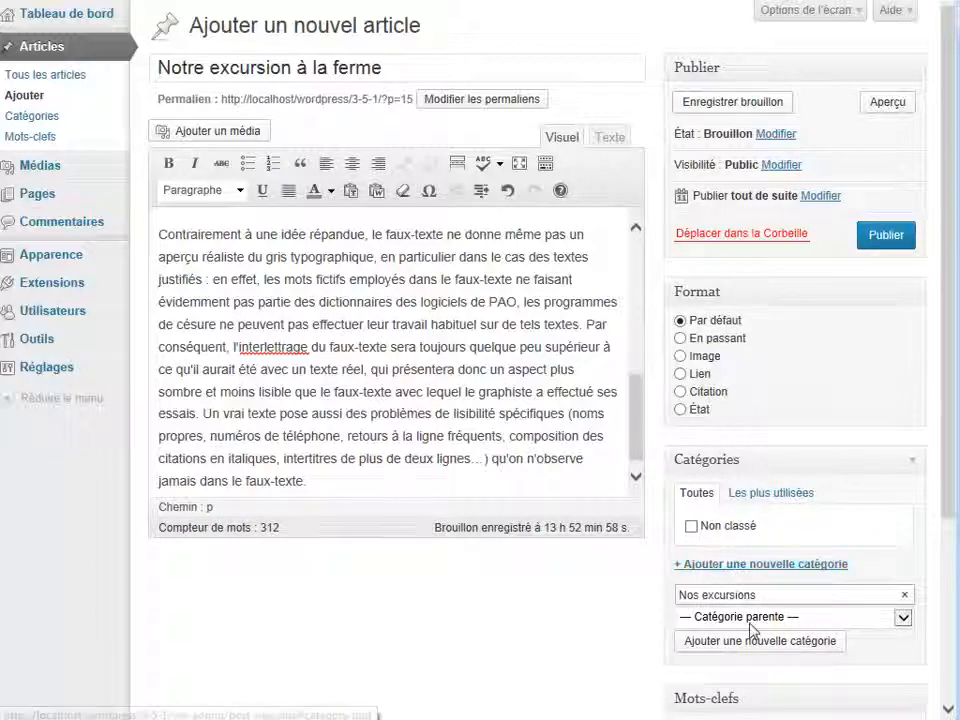
pyautogui.click(754, 640)
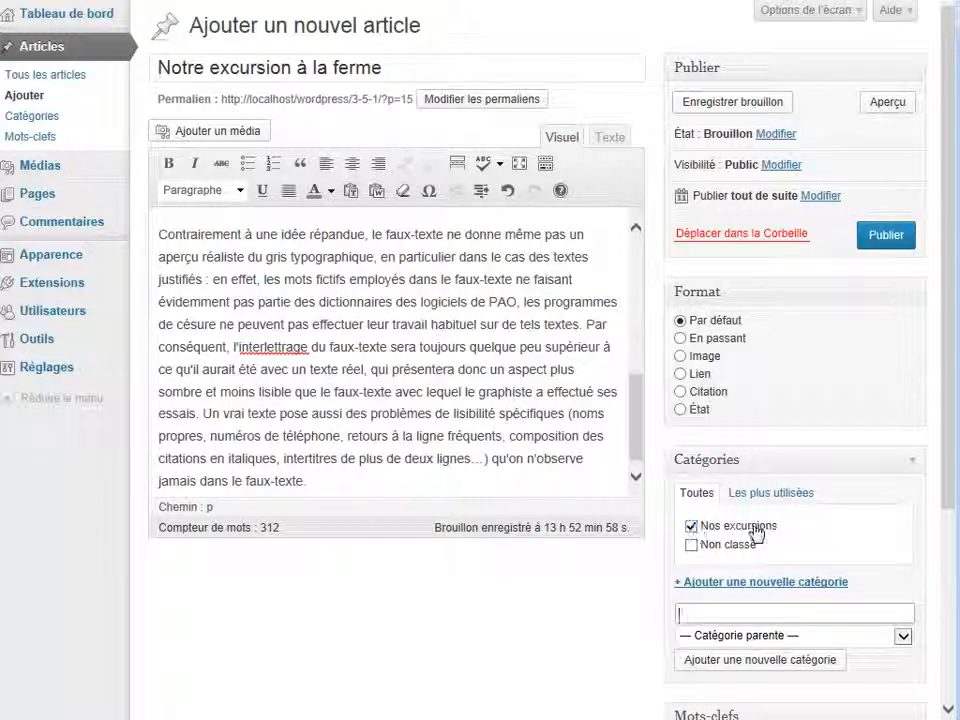
# Add the tags "Excursions" and "Ferme" to the article and publish it.
pyautogui.moveTo(945, 470); pyautogui.dragTo(951, 648)
pyautogui.click(698, 526)
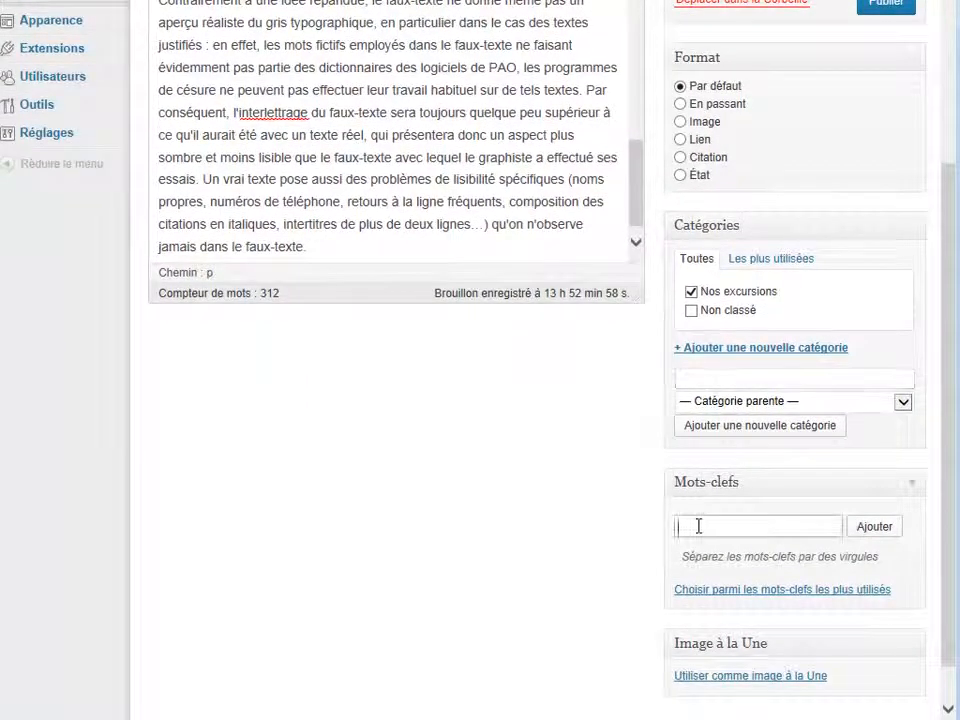
pyautogui.write('Excursions, Ferme')
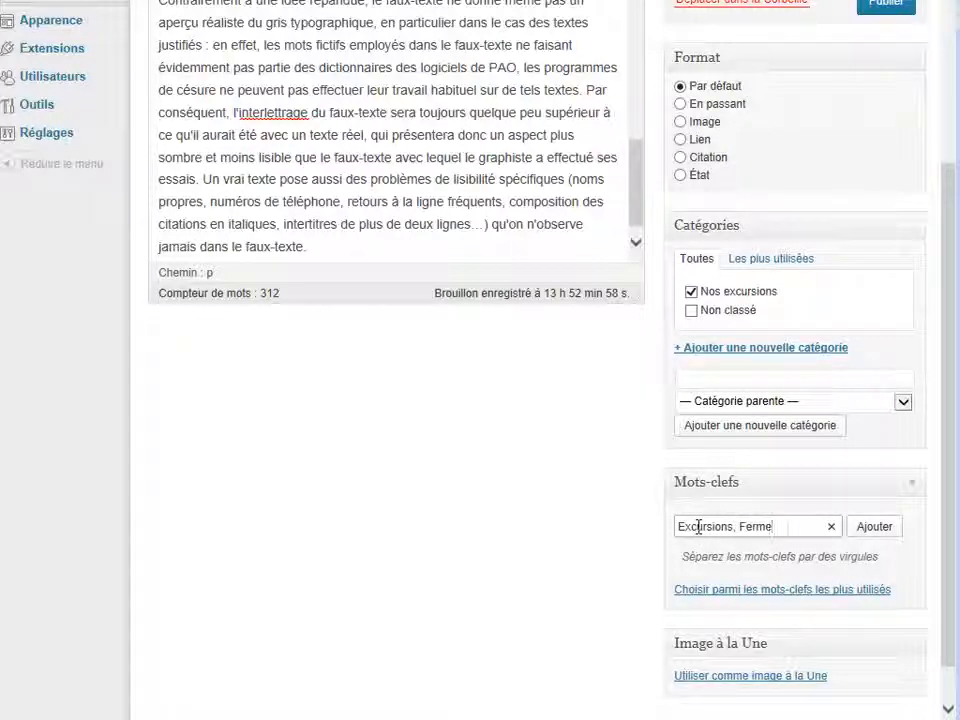
pyautogui.click(882, 527)
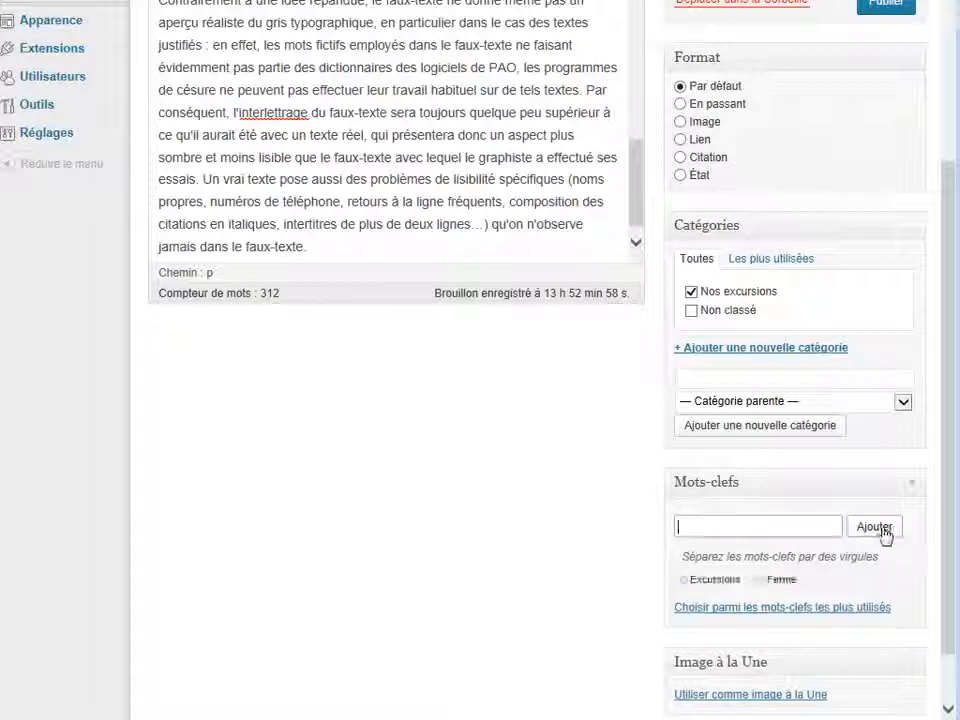
pyautogui.scroll(3, 882, 530)
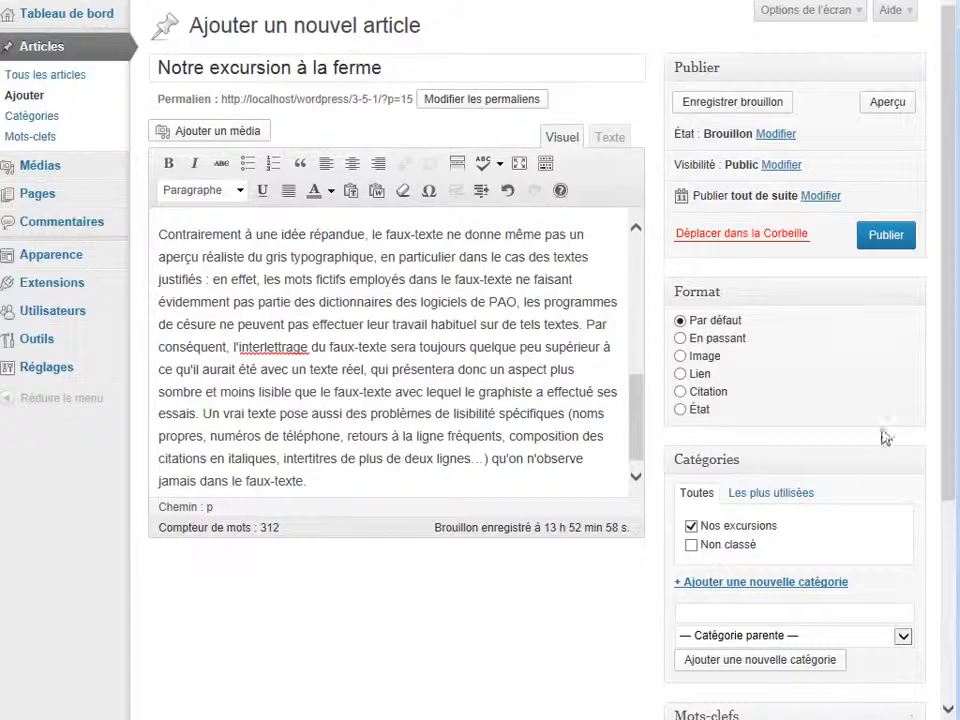
pyautogui.click(884, 240)
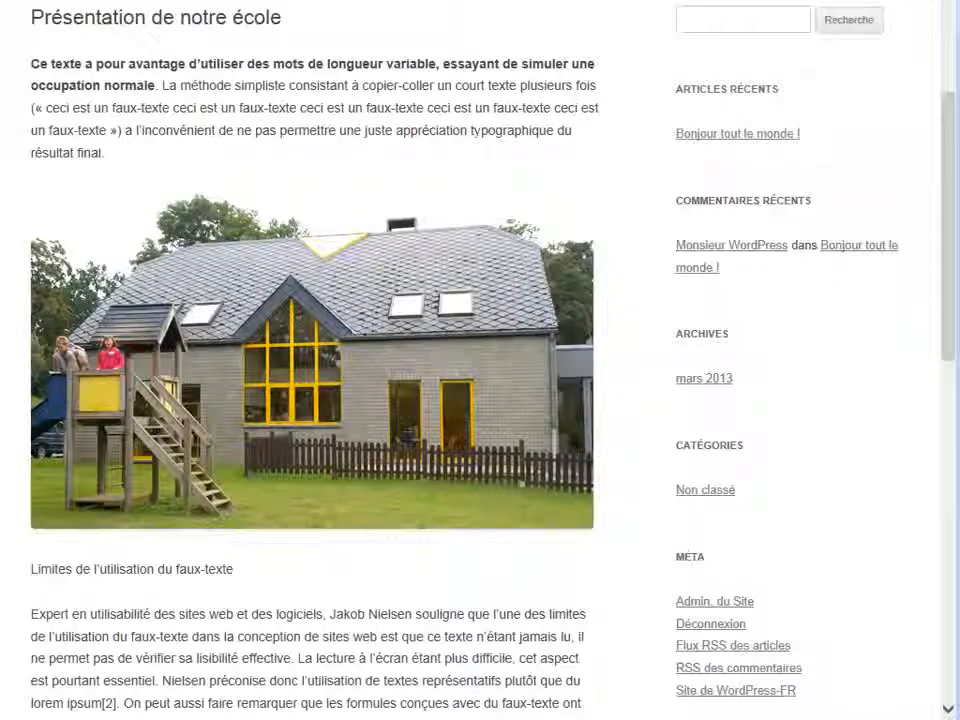
# Open the public site's home page and check the new article, its category and tags, and the category list.
pyautogui.scroll(3, 57, 188)
pyautogui.click(57, 187)
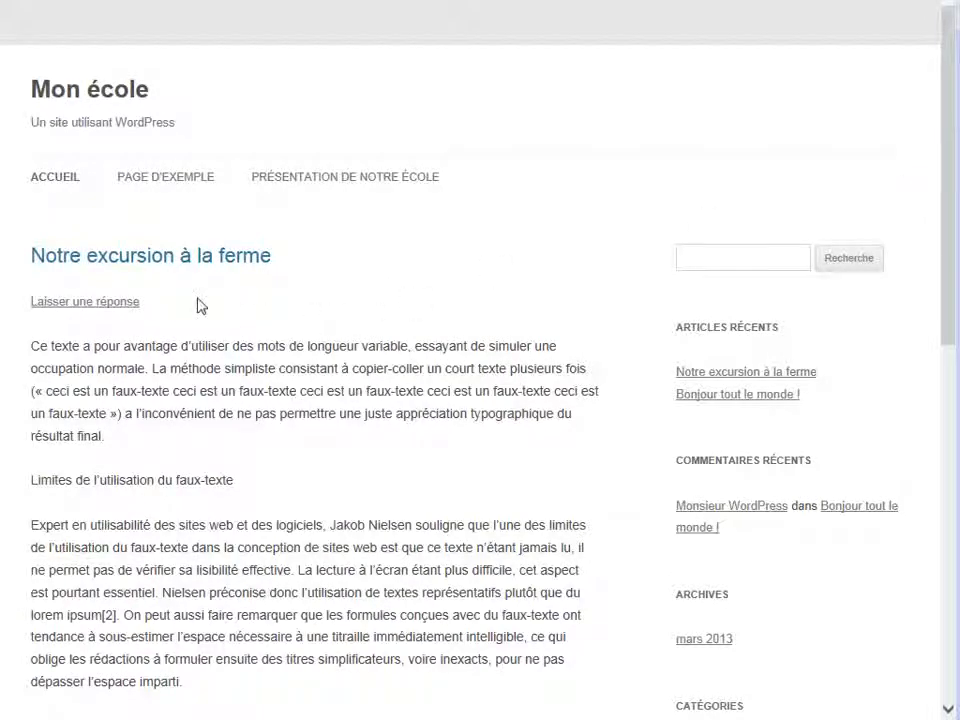
pyautogui.moveTo(946, 177); pyautogui.dragTo(934, 476)
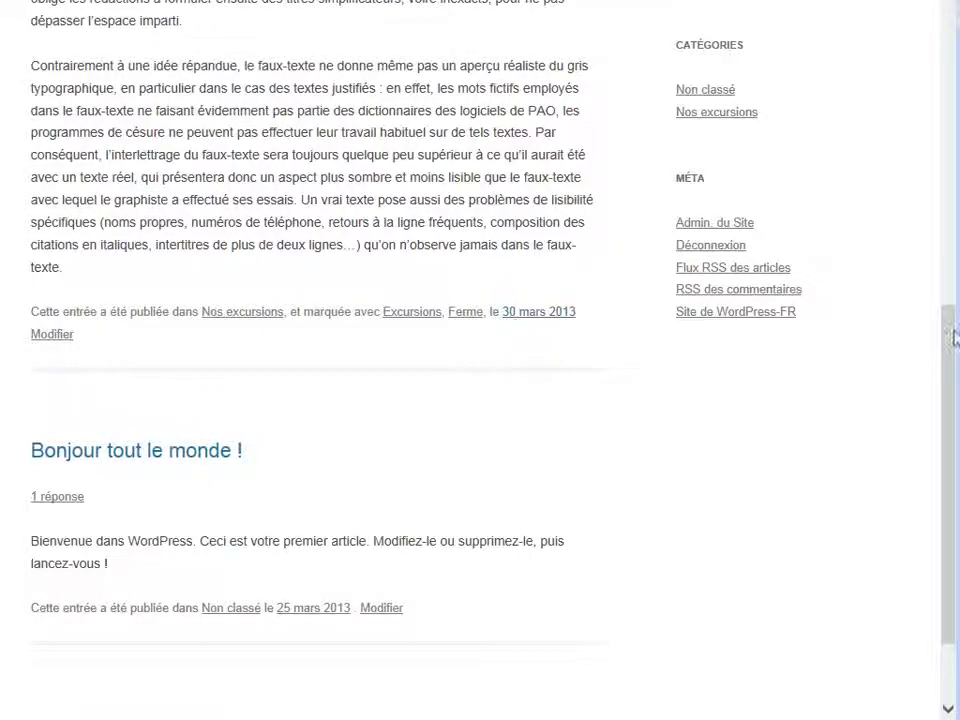
pyautogui.moveTo(949, 340); pyautogui.dragTo(955, 161)
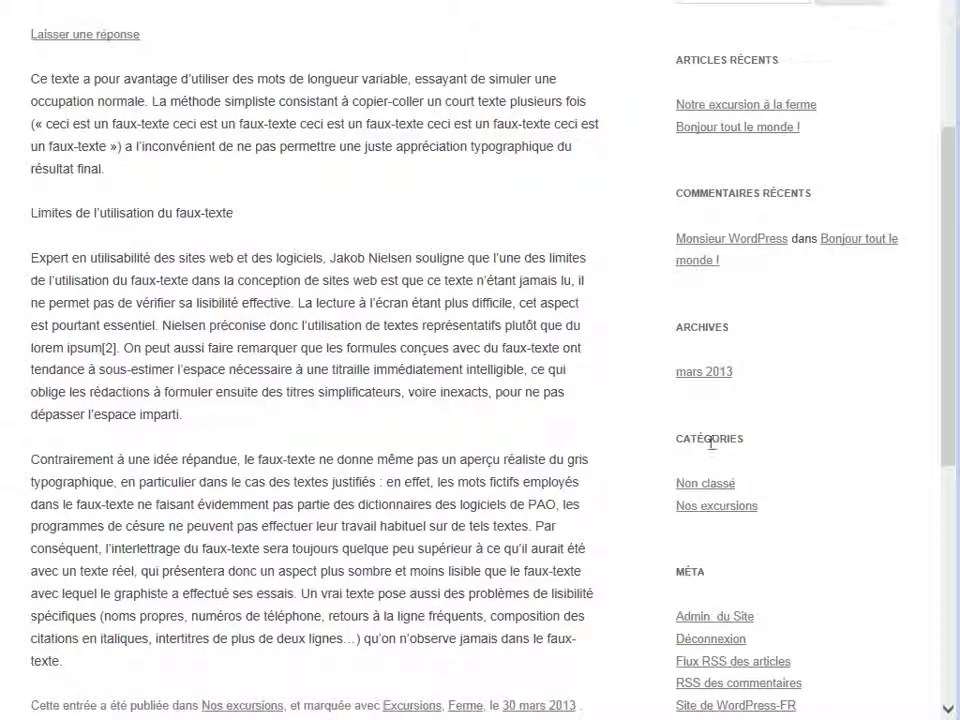
pyautogui.click(744, 514)
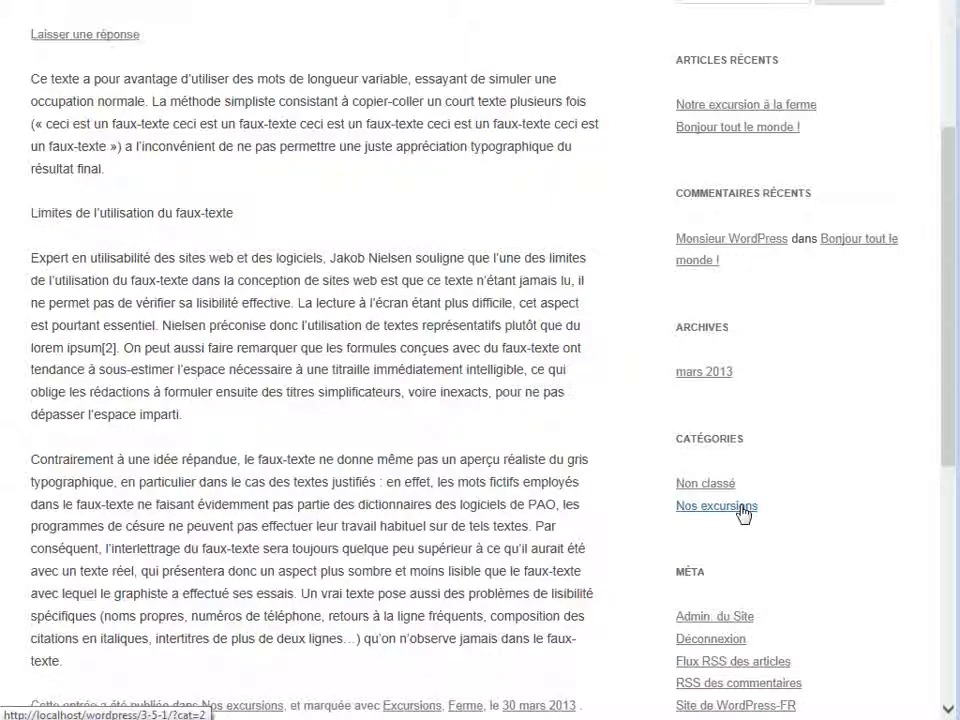
pyautogui.moveTo(936, 381); pyautogui.dragTo(945, 225)
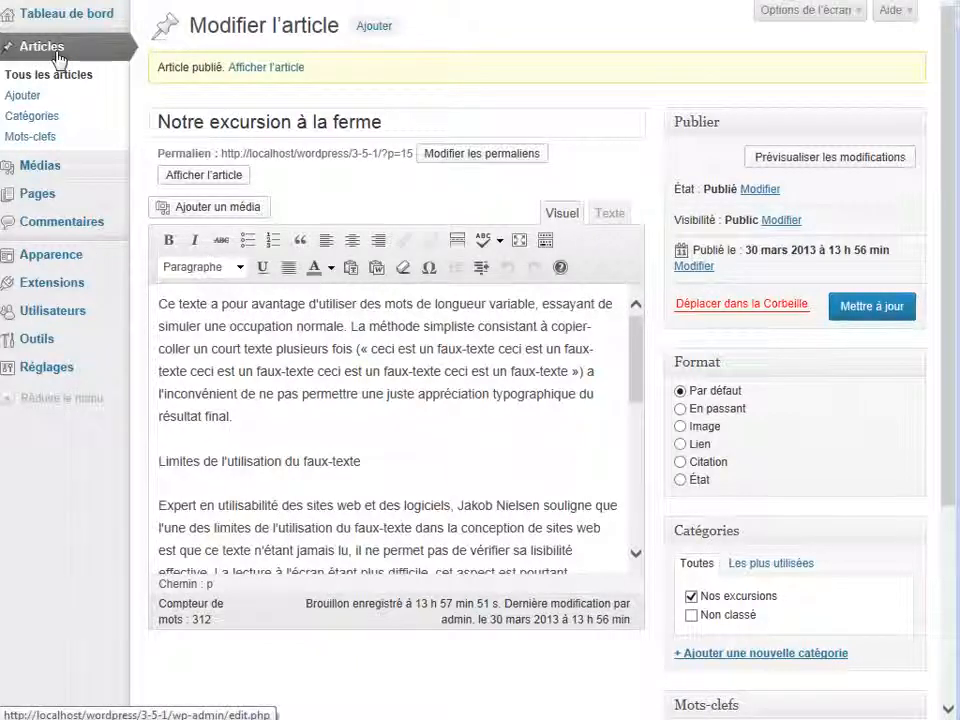
# Open the article categories in the administration and add a new category named "Nos projets".
pyautogui.click(47, 122)
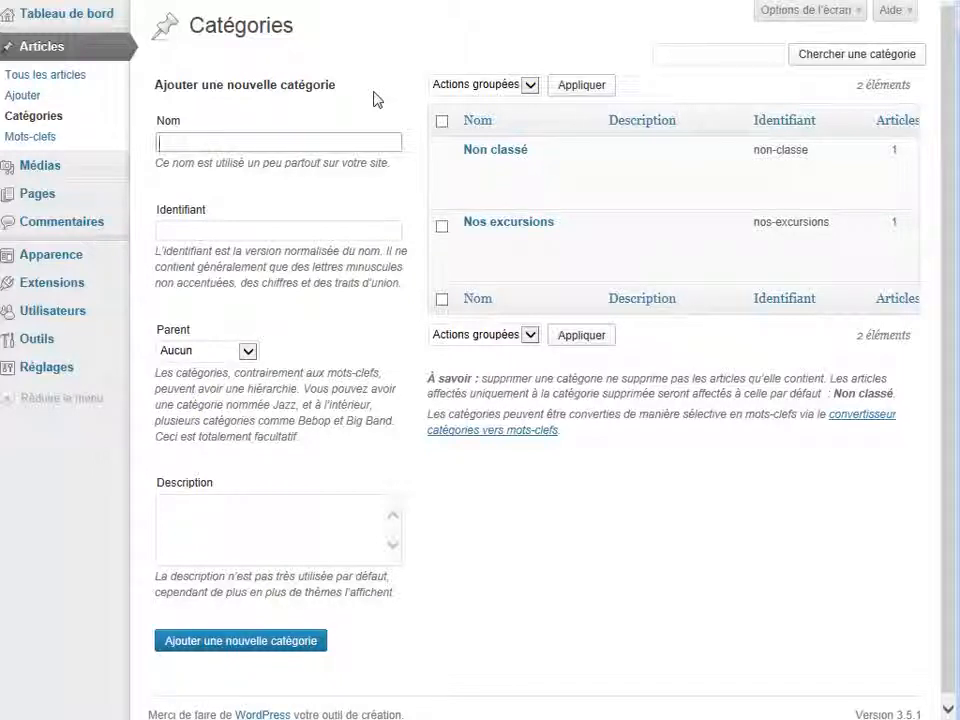
pyautogui.write('Noi')
pyautogui.write(' projets')
pyautogui.click(271, 648)
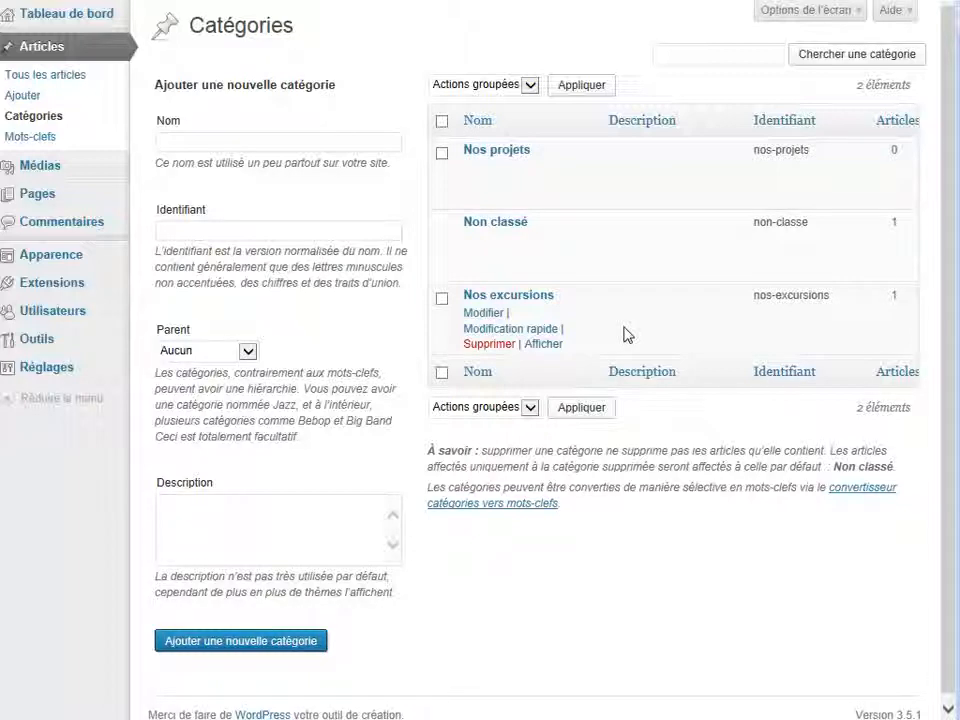
# Set "Nos projets" as the parent of the "Nos excursions" category and save the change.
pyautogui.click(533, 297)
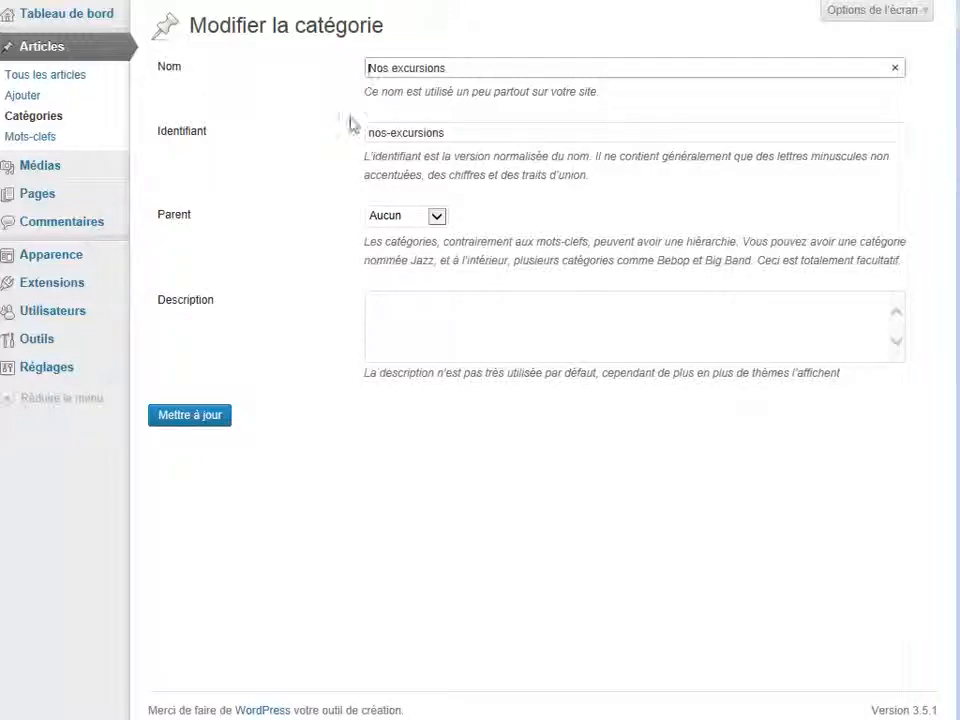
pyautogui.click(437, 218)
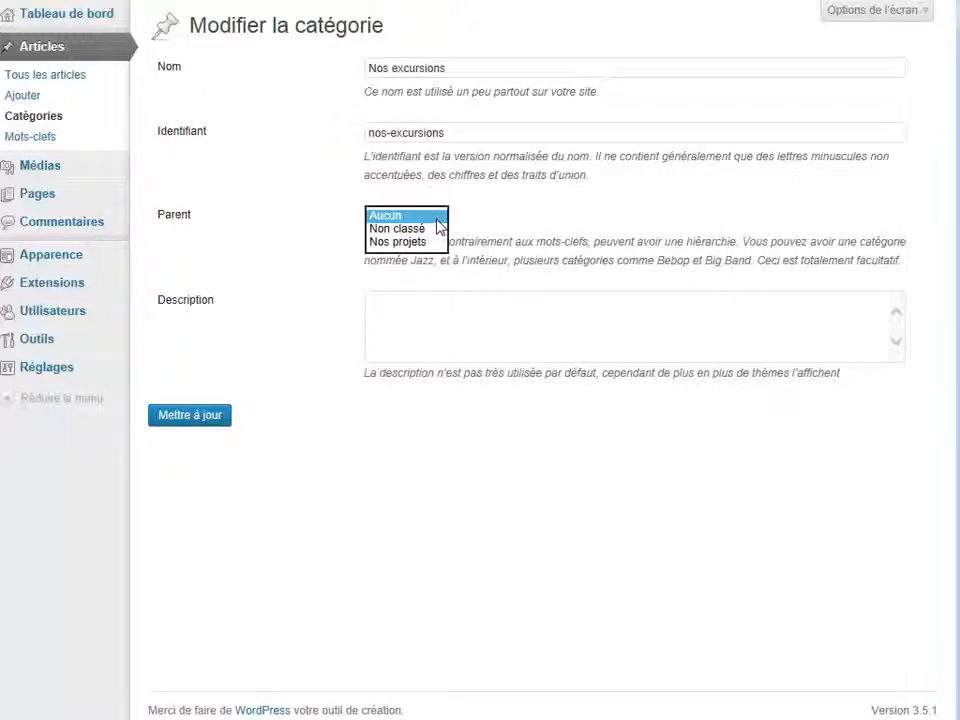
pyautogui.click(420, 242)
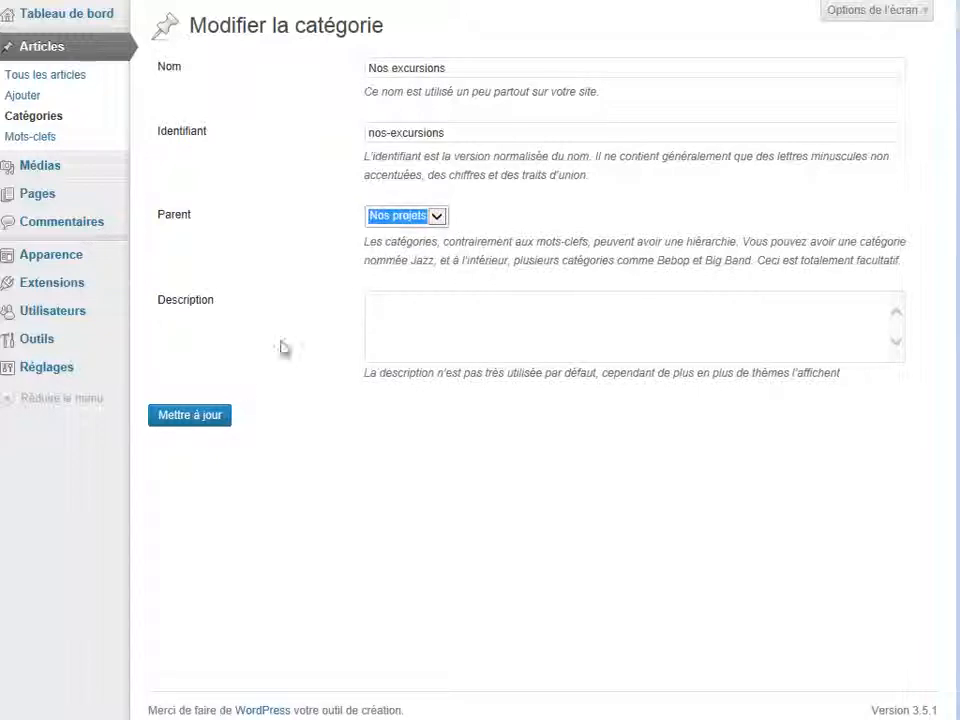
pyautogui.click(199, 420)
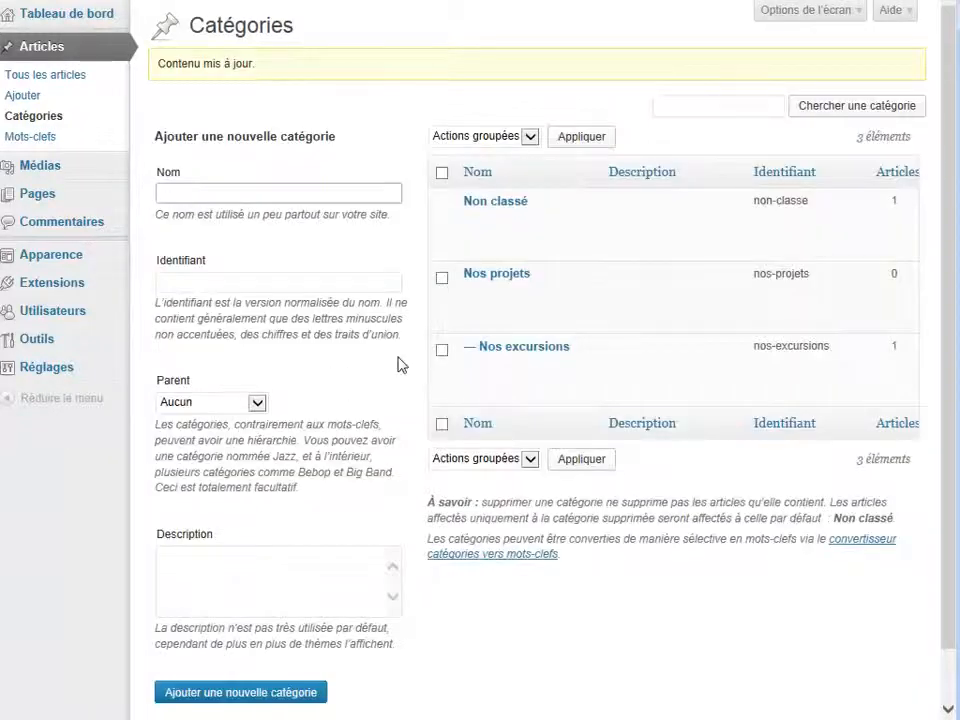
# Add a new category named "Nos expériences" with "Nos projets" as its parent.
pyautogui.moveTo(478, 362)
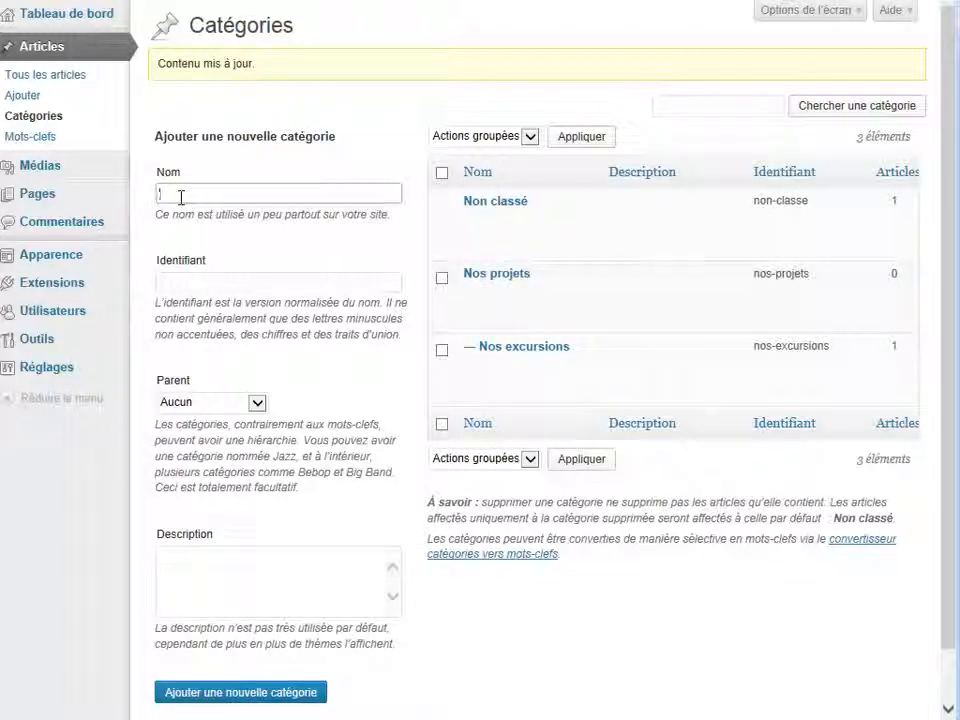
pyautogui.write('Nos expérien')
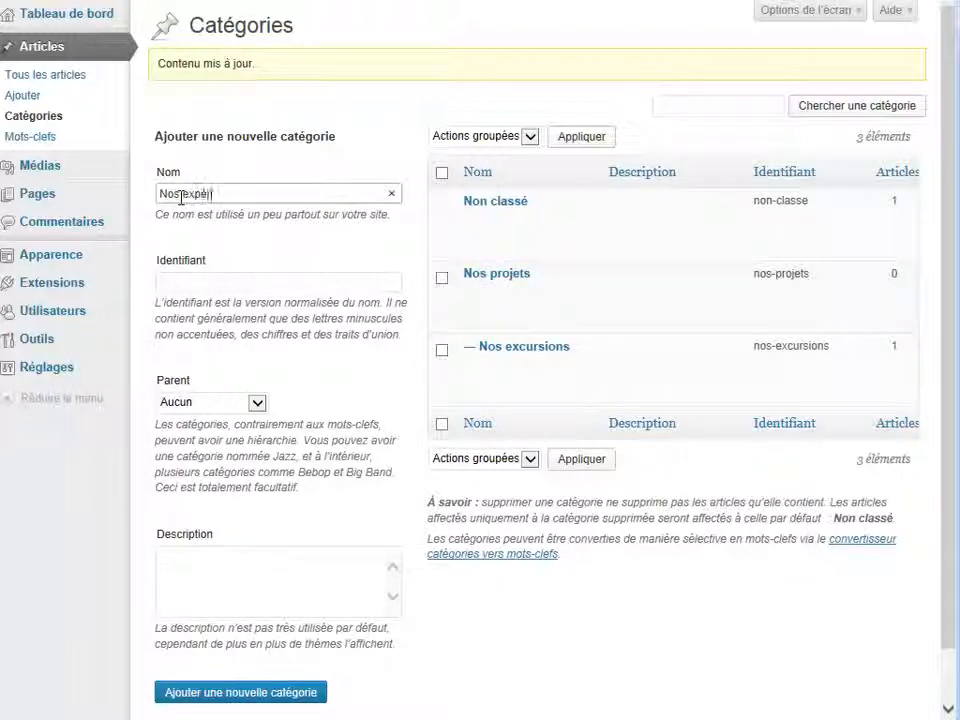
pyautogui.write('ces')
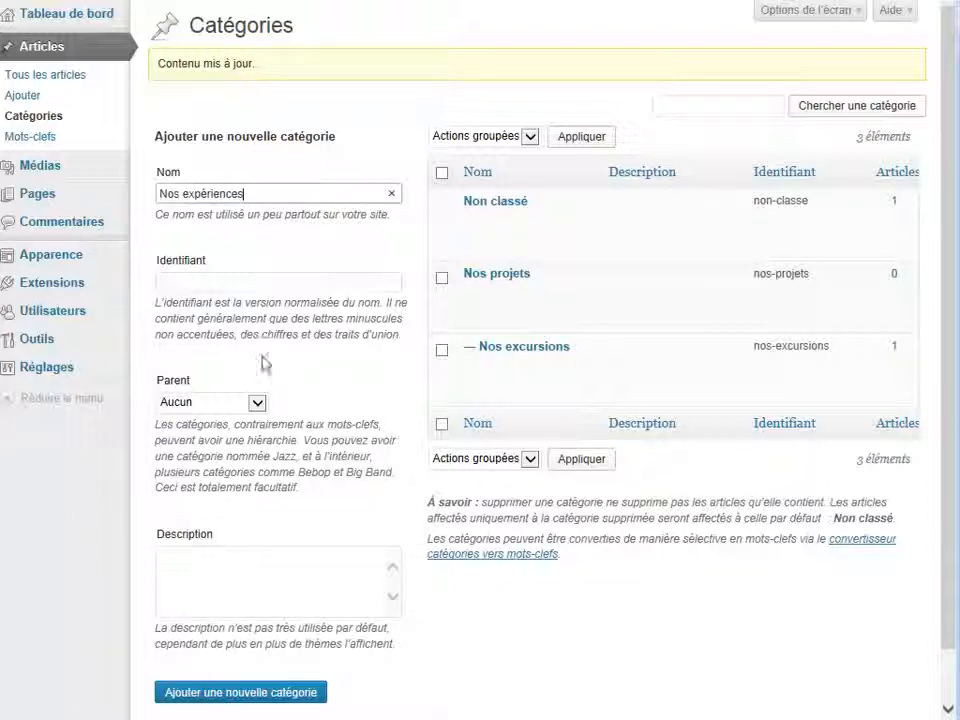
pyautogui.click(260, 404)
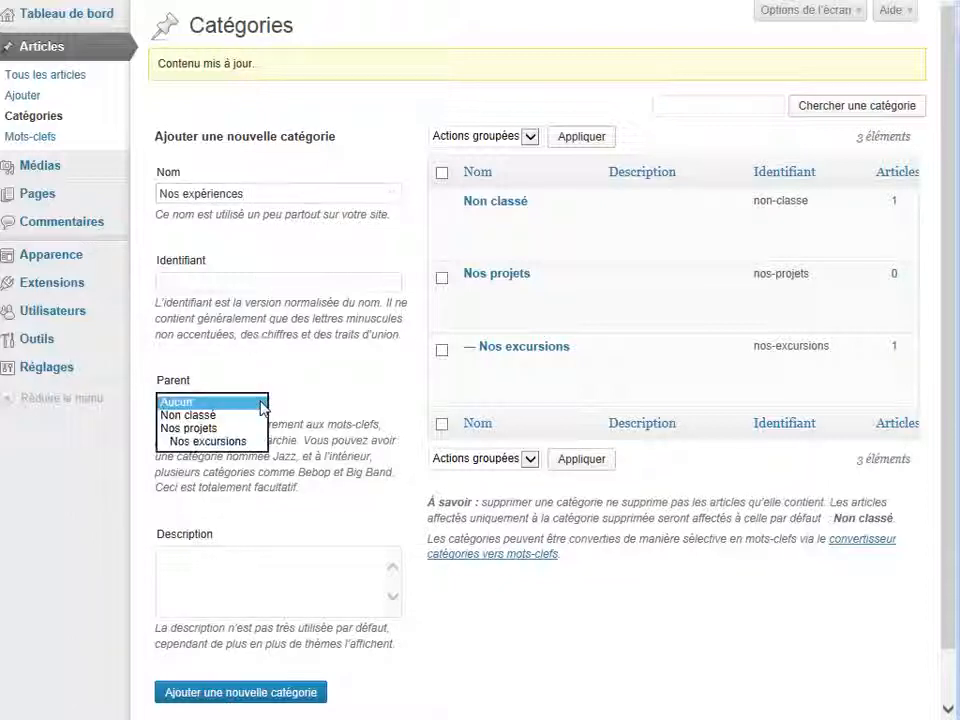
pyautogui.click(210, 437)
pyautogui.click(263, 698)
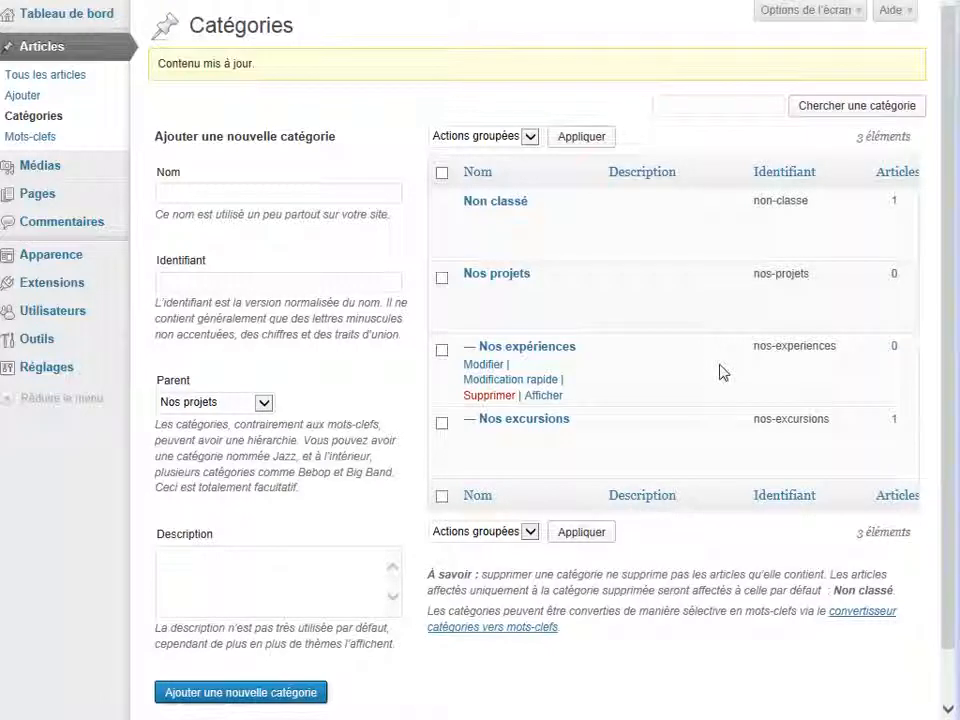
# Open the management page for article tags.
pyautogui.click(31, 145)
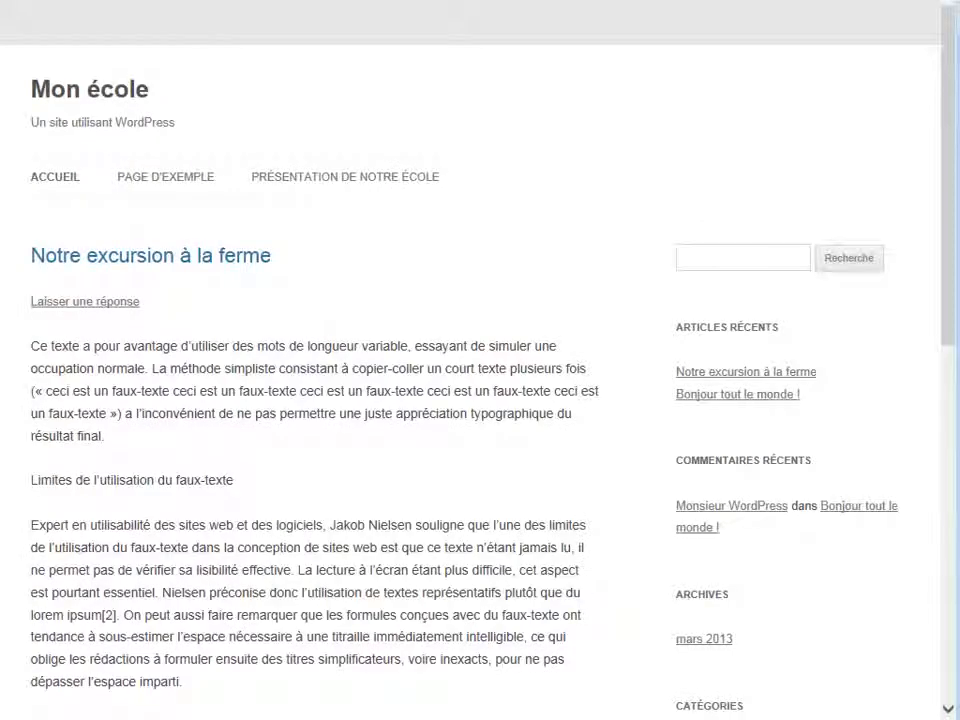
# Insert a read-more break after the first paragraph of the article "Notre excursion à la ferme" and update the article.
pyautogui.moveTo(950, 117); pyautogui.dragTo(949, 164)
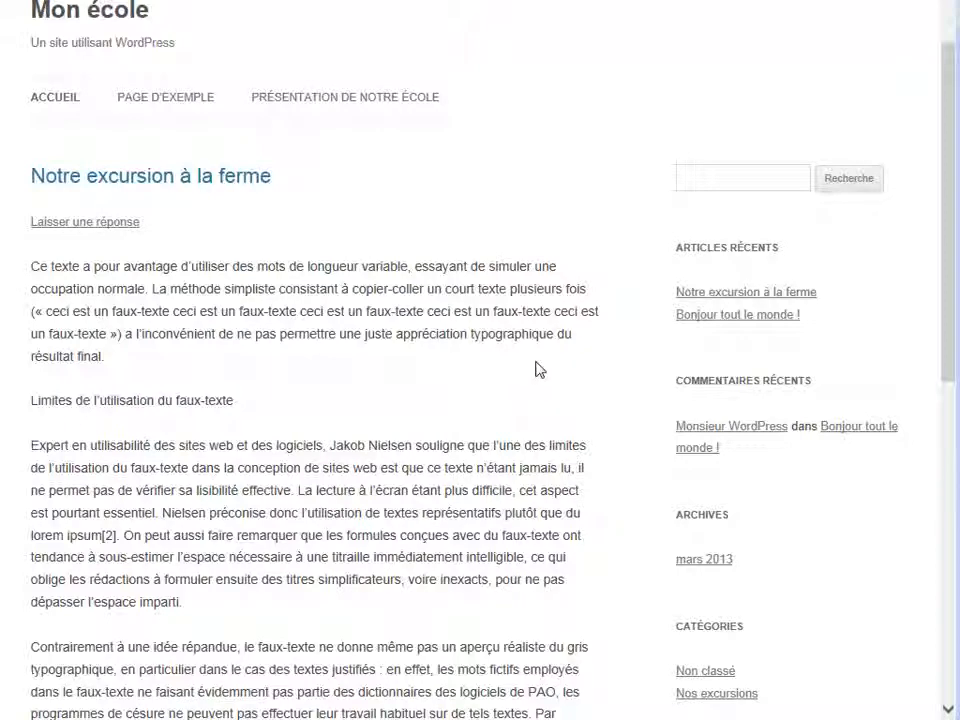
pyautogui.click(545, 1)
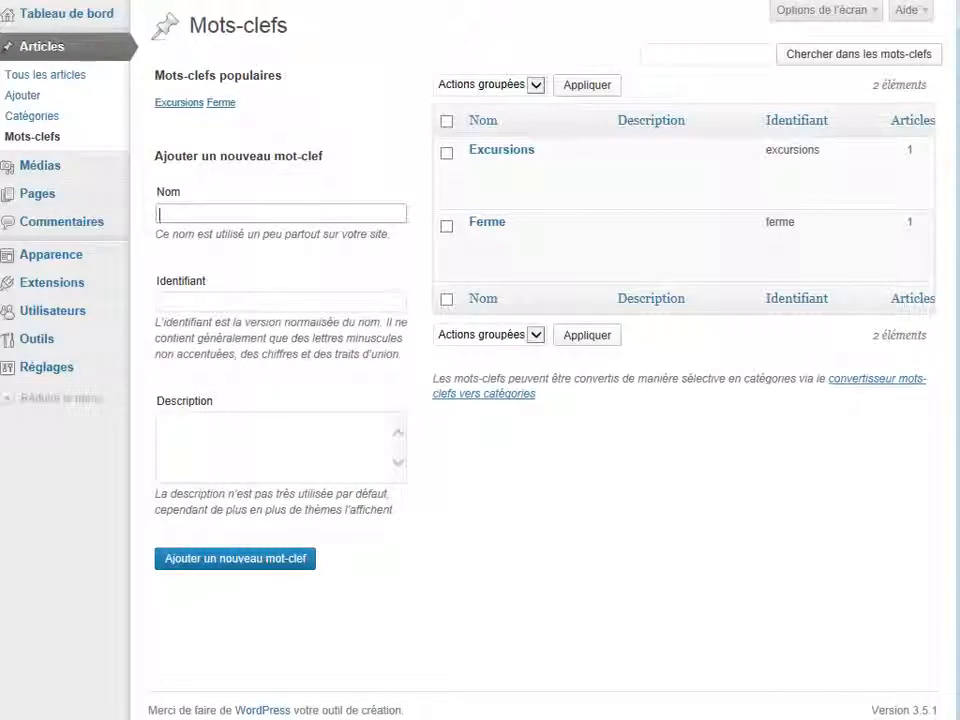
pyautogui.click(64, 86)
pyautogui.click(252, 163)
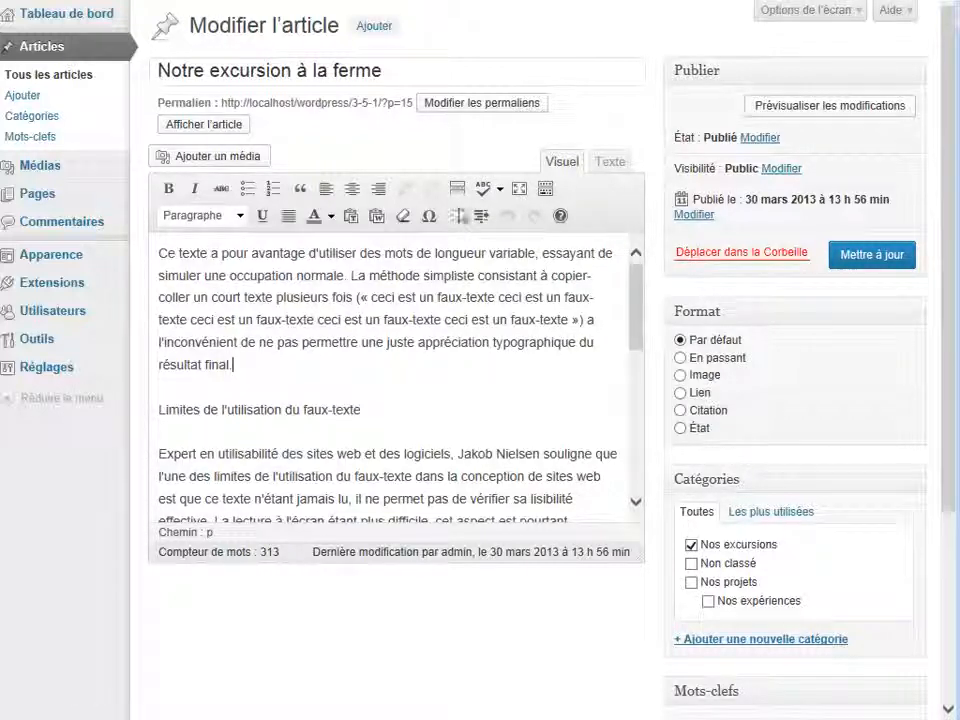
pyautogui.click(458, 190)
pyautogui.click(874, 256)
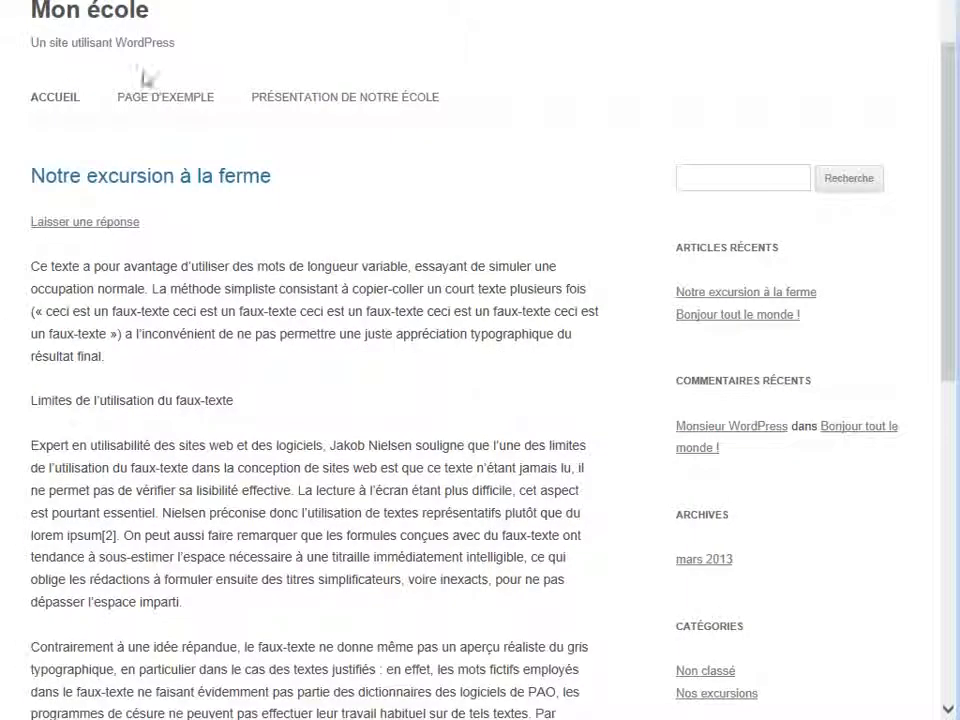
# View the shortened excursion article on the site's home page, follow its read-more link to the full text, and return home.
pyautogui.click(68, 100)
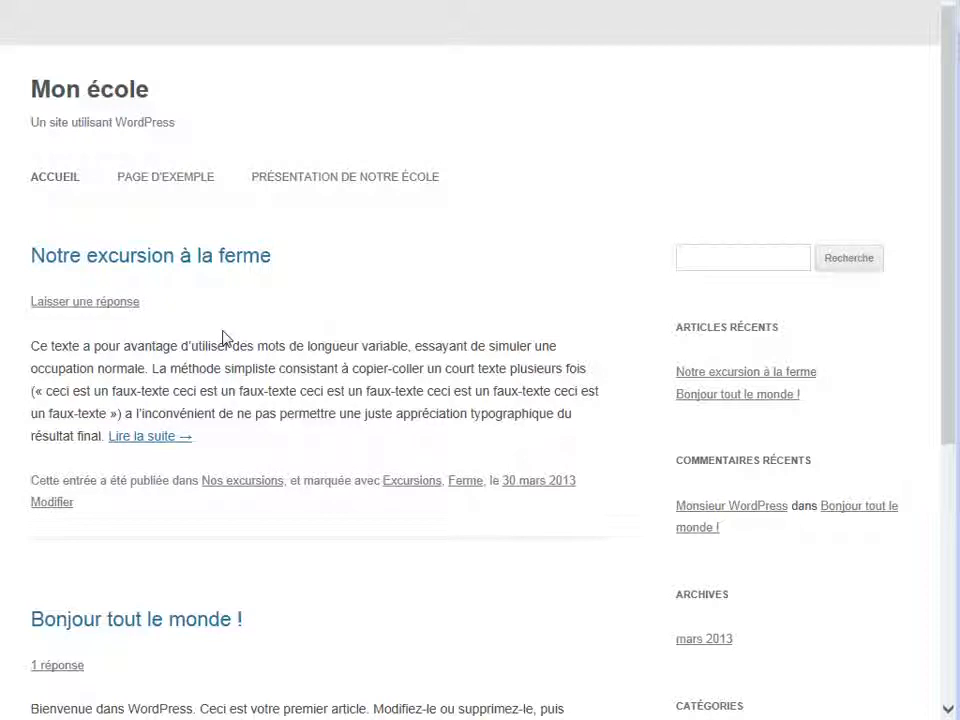
pyautogui.click(147, 446)
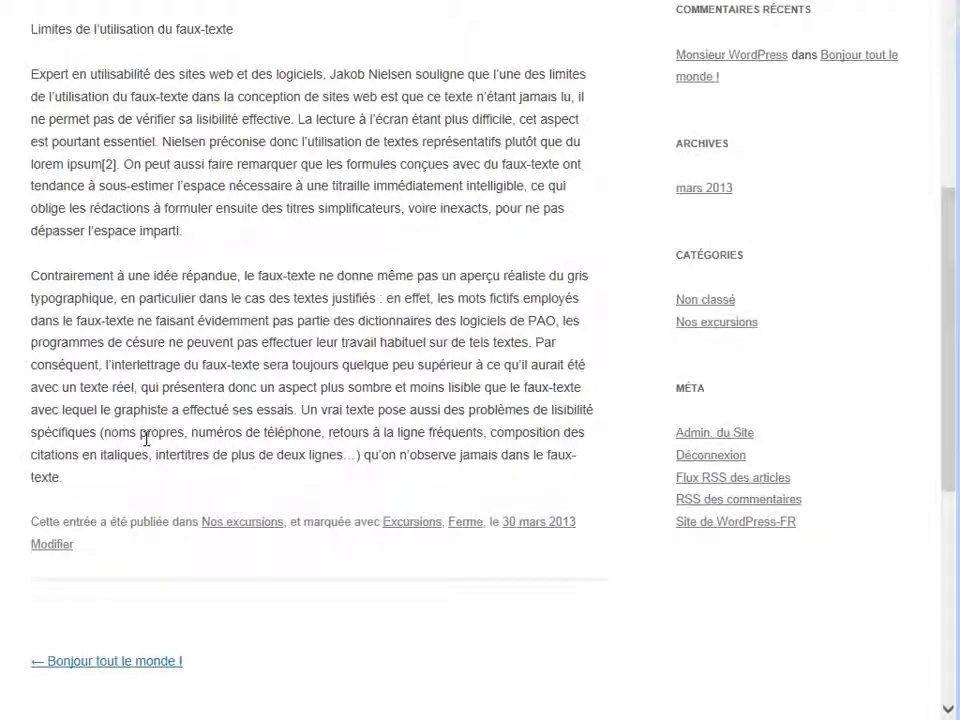
pyautogui.moveTo(949, 281)
pyautogui.mouseDown()
pyautogui.moveTo(948, 98)
pyautogui.moveTo(948, 283)
pyautogui.mouseUp()
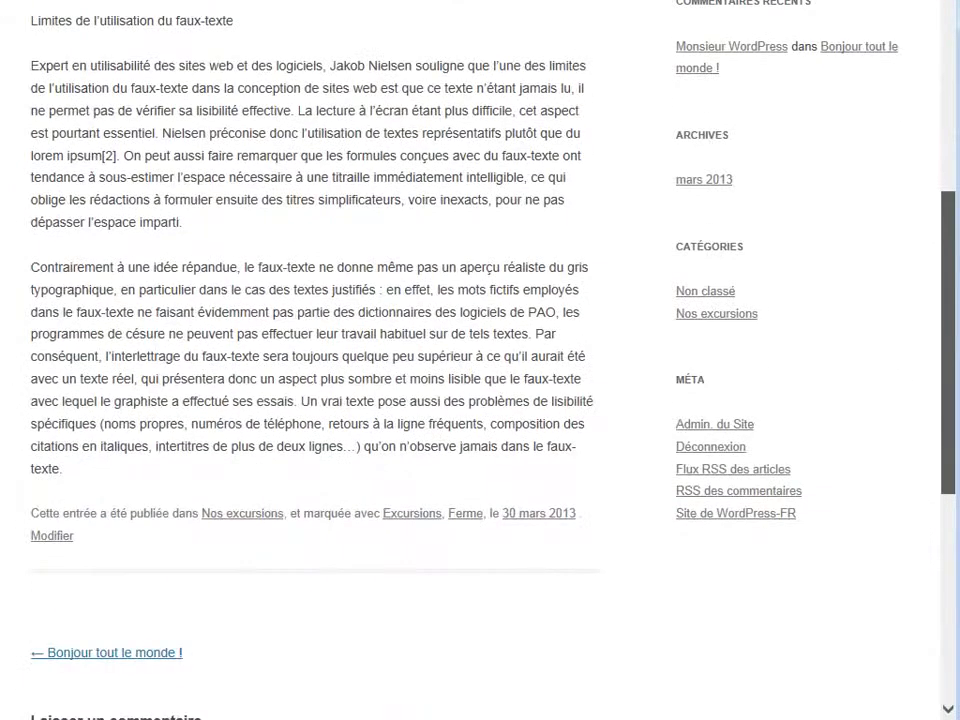
pyautogui.moveTo(950, 374); pyautogui.dragTo(952, 197)
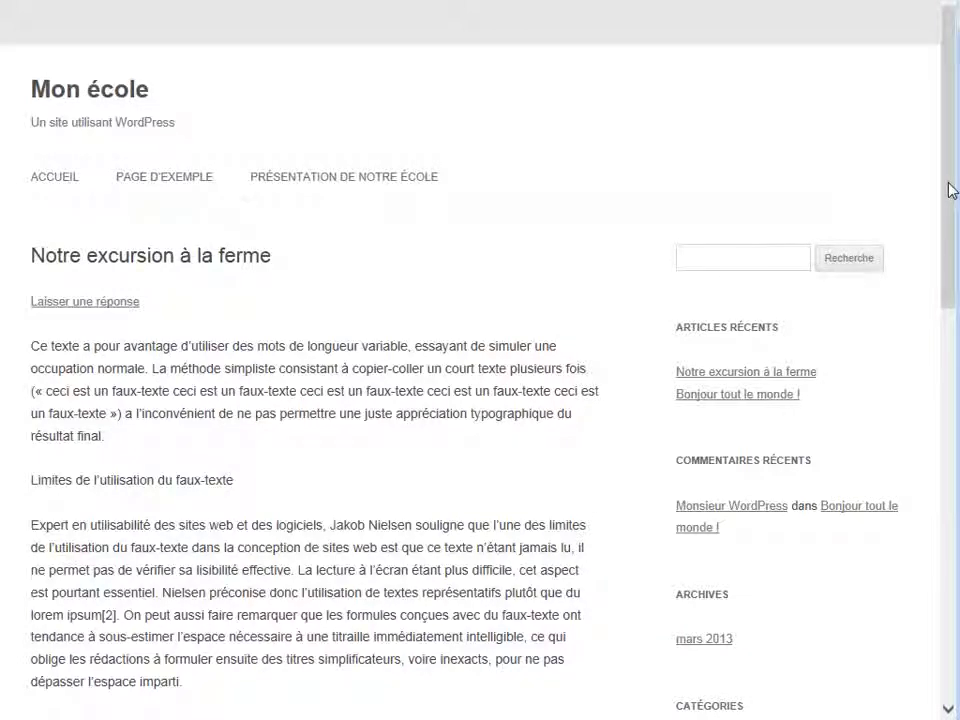
pyautogui.click(64, 180)
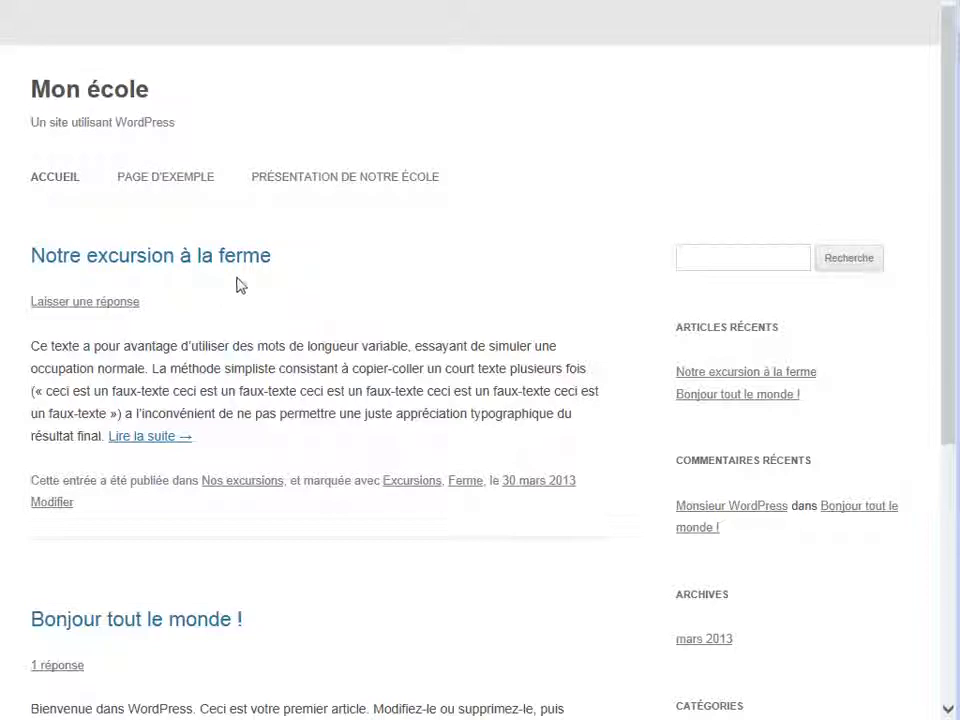
pyautogui.scroll(-2, 240, 285)
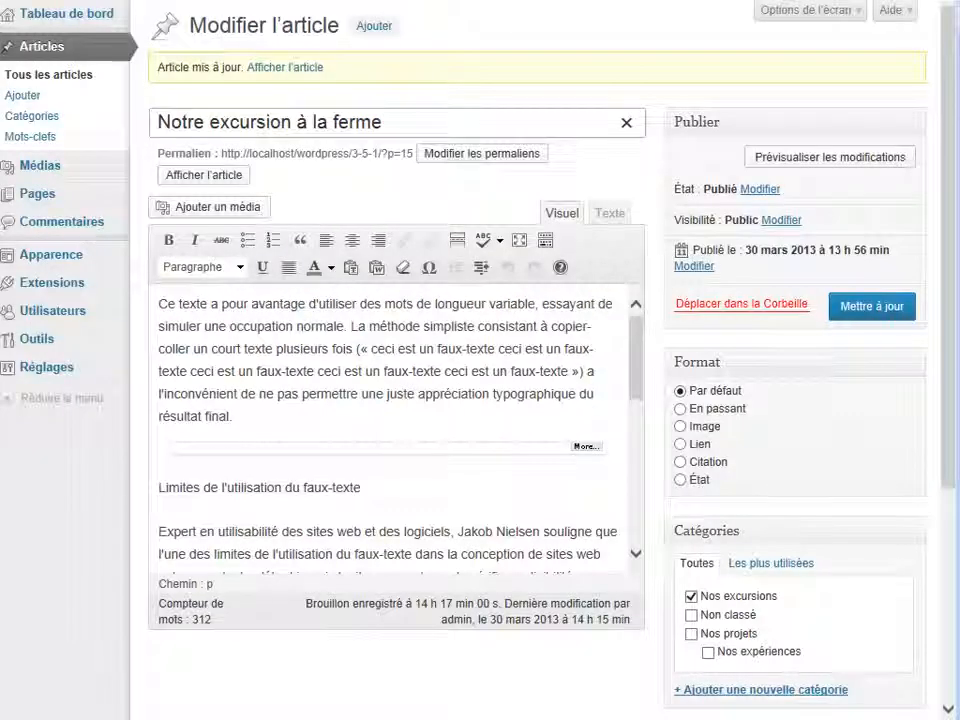
# Add the "Nuage de mots-clefs" widget to the main column directly below "Recherche", and reload the home page.
pyautogui.moveTo(81, 264)
pyautogui.click(175, 275)
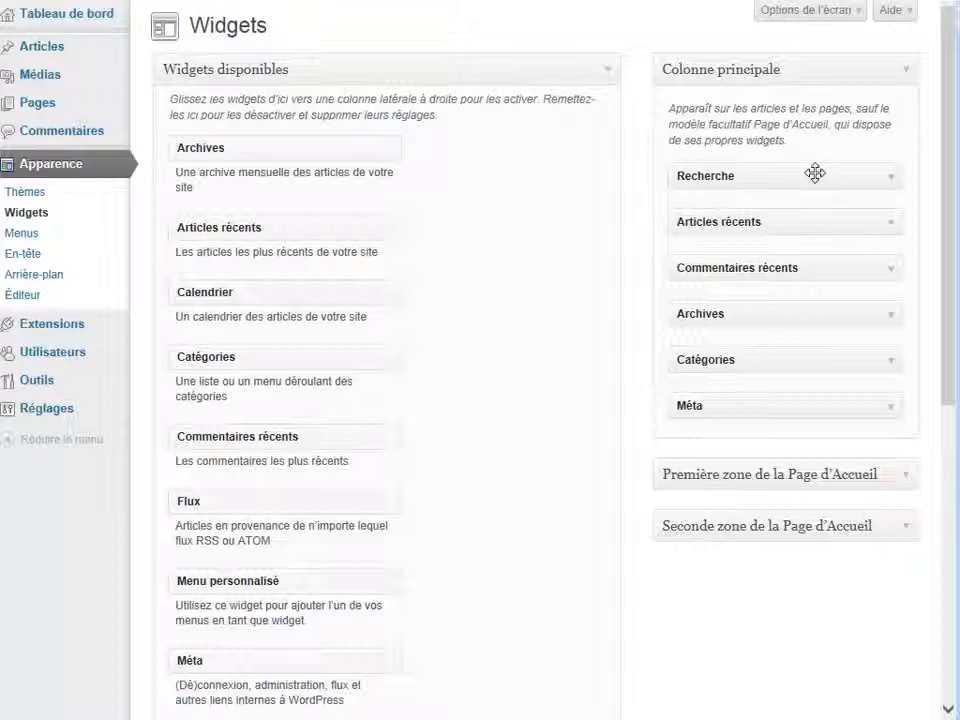
pyautogui.moveTo(948, 143); pyautogui.dragTo(947, 186)
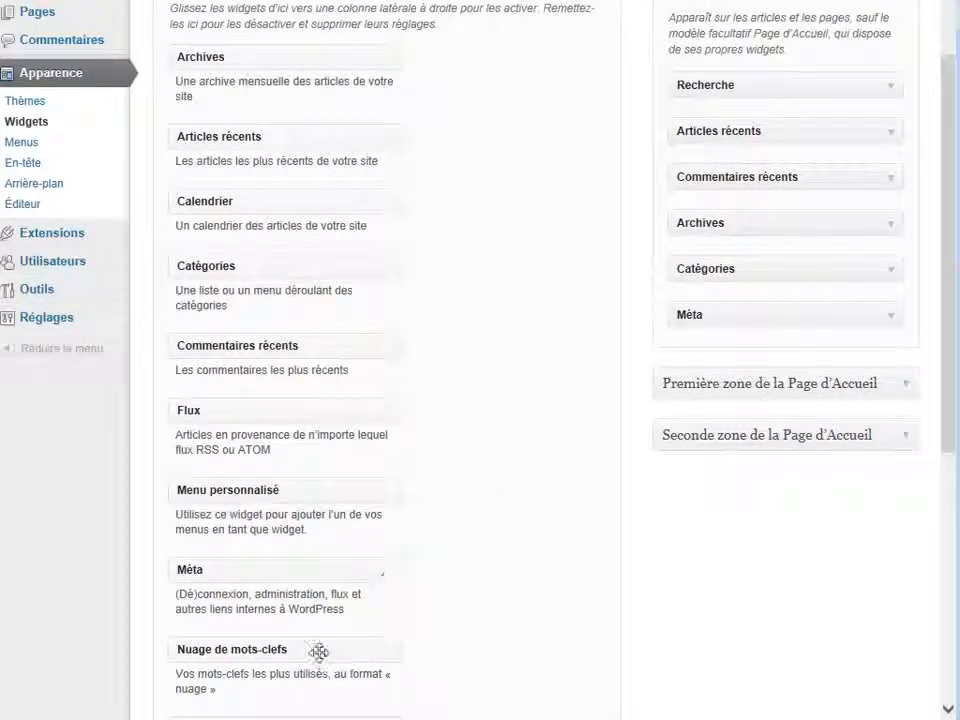
pyautogui.moveTo(319, 652); pyautogui.dragTo(818, 130)
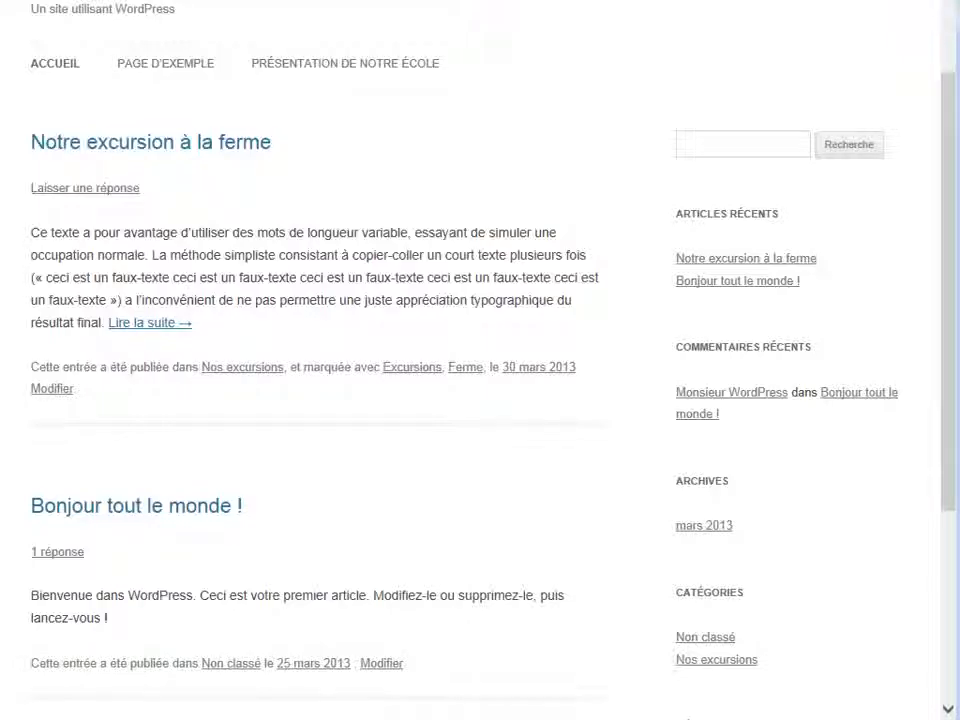
pyautogui.click(68, 66)
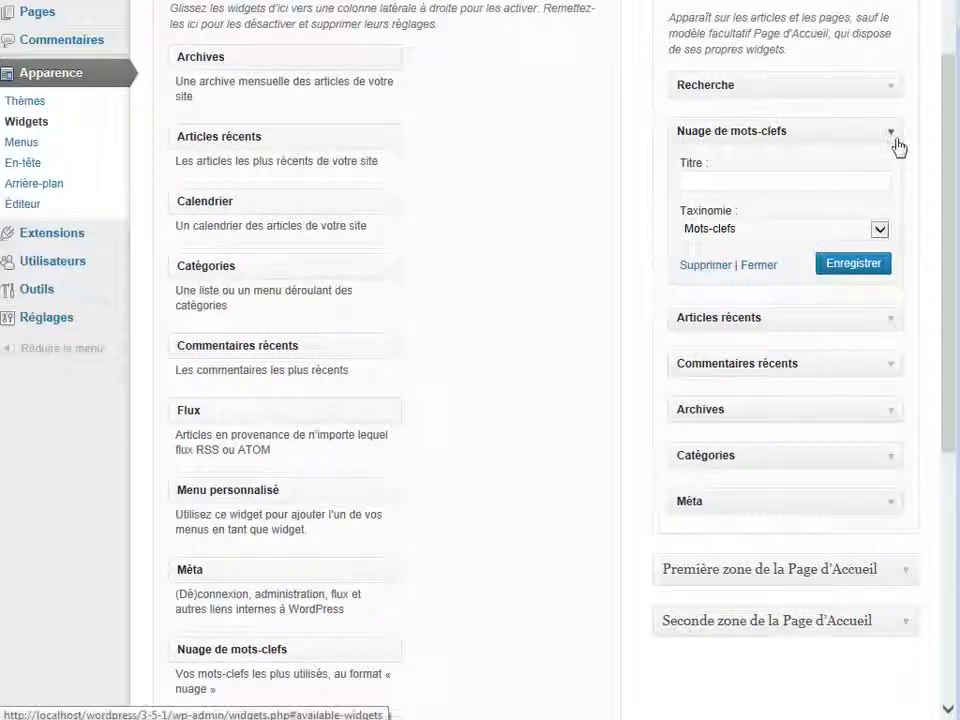
pyautogui.click(891, 134)
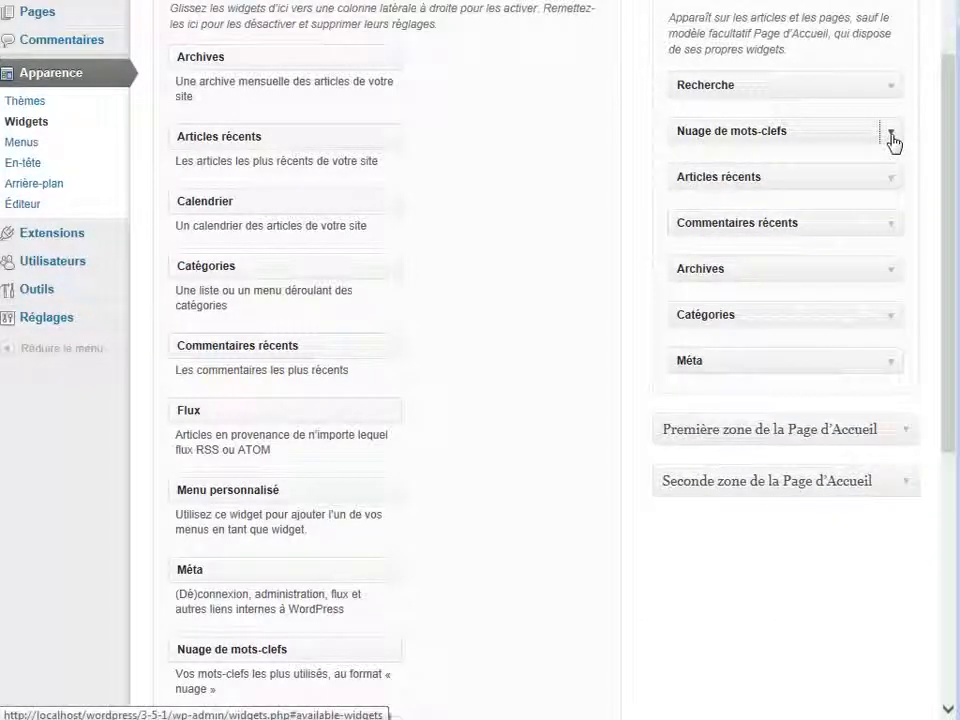
# Move the "Catégories" widget directly below "Recherche" and remove the "Articles récents", "Commentaires récents", "Archives" and "Méta" widgets from the main column.
pyautogui.moveTo(778, 316); pyautogui.dragTo(787, 130)
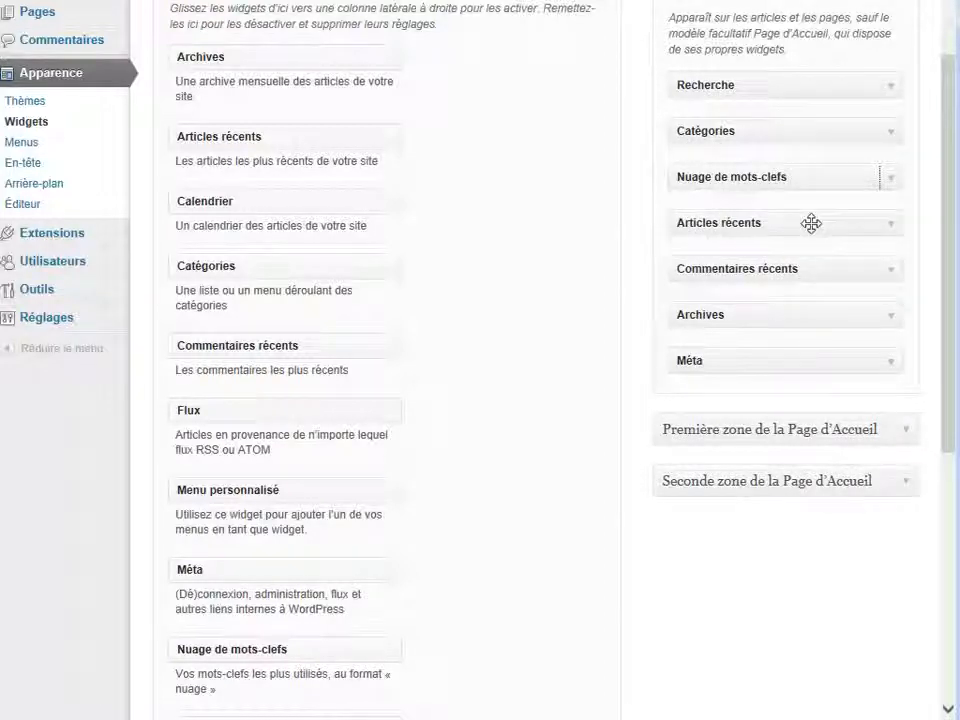
pyautogui.moveTo(811, 223); pyautogui.dragTo(503, 305)
pyautogui.moveTo(817, 223); pyautogui.dragTo(490, 283)
pyautogui.moveTo(765, 221); pyautogui.dragTo(454, 268)
pyautogui.moveTo(722, 225); pyautogui.dragTo(405, 303)
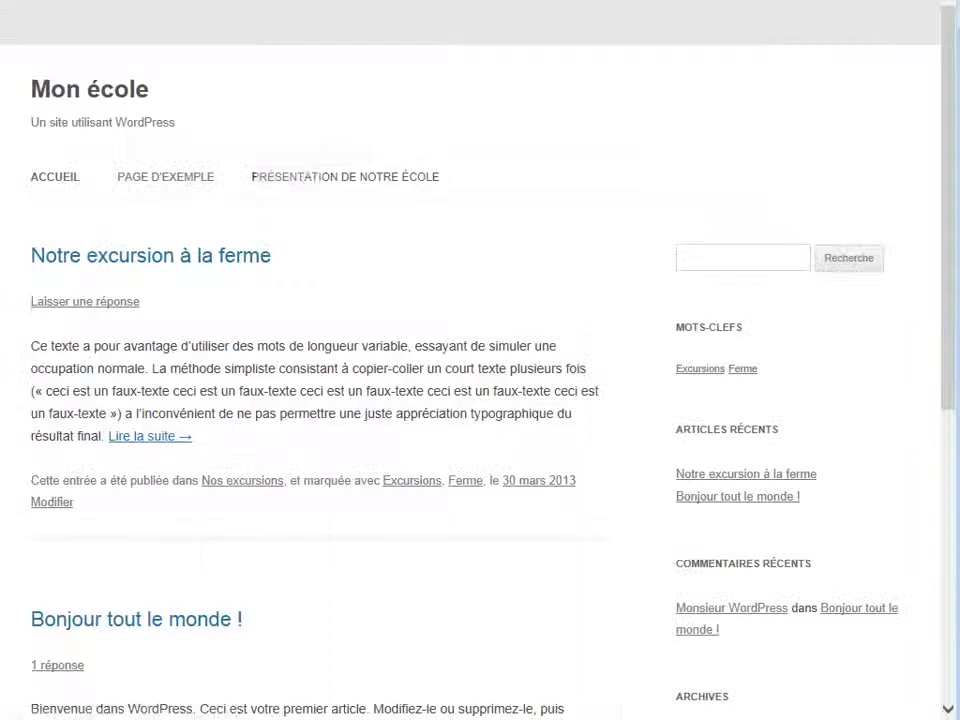
pyautogui.click(62, 179)
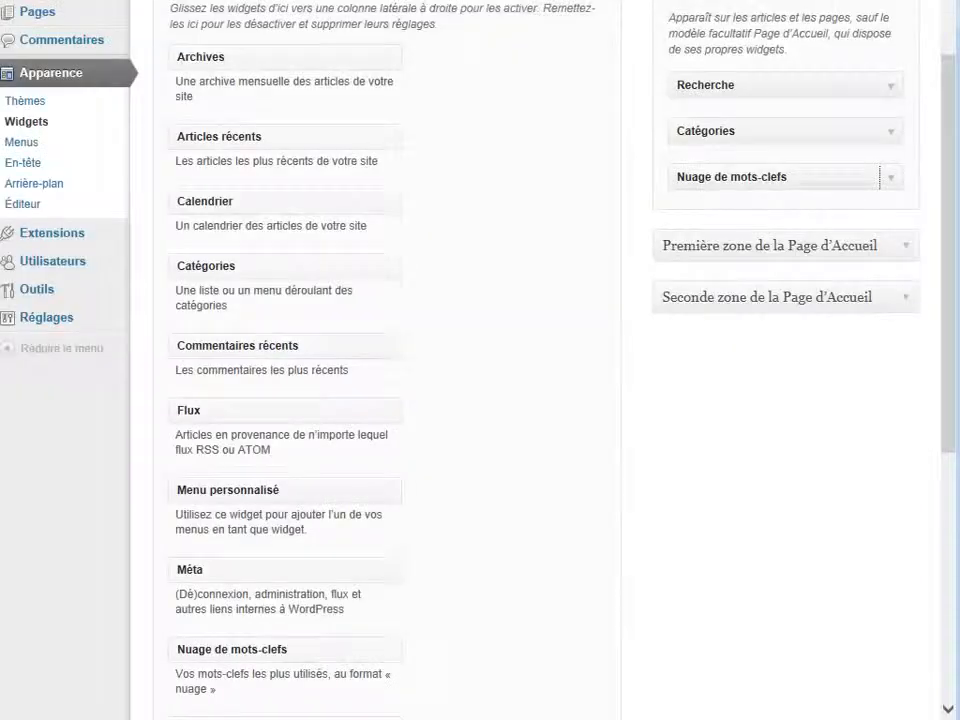
# Open the menu management and create a custom menu named "navigation".
pyautogui.scroll(2, 480, 126)
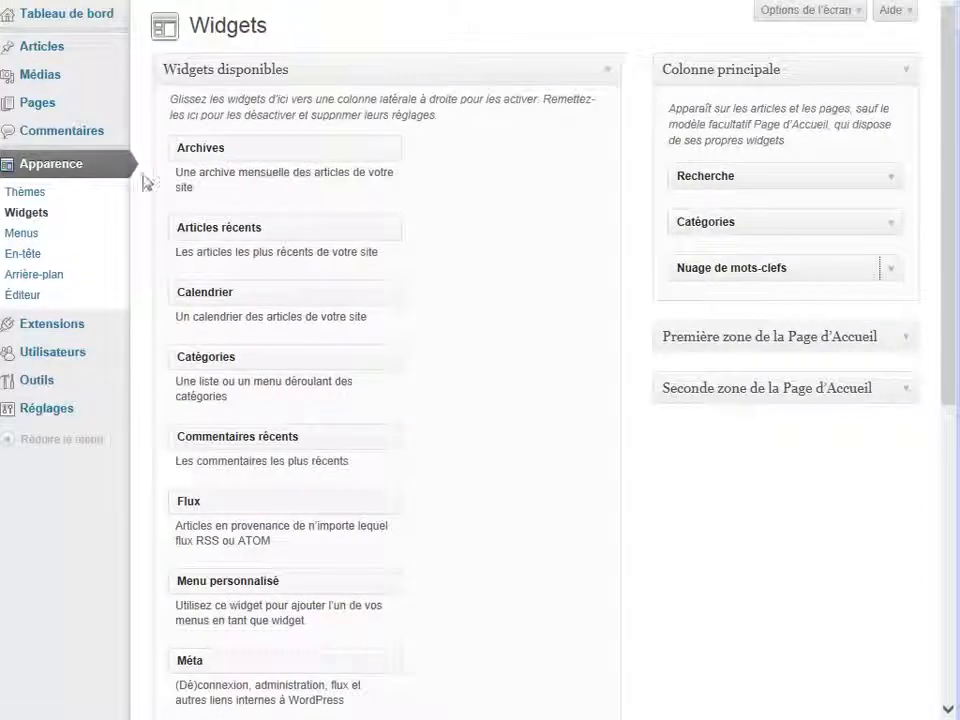
pyautogui.click(57, 246)
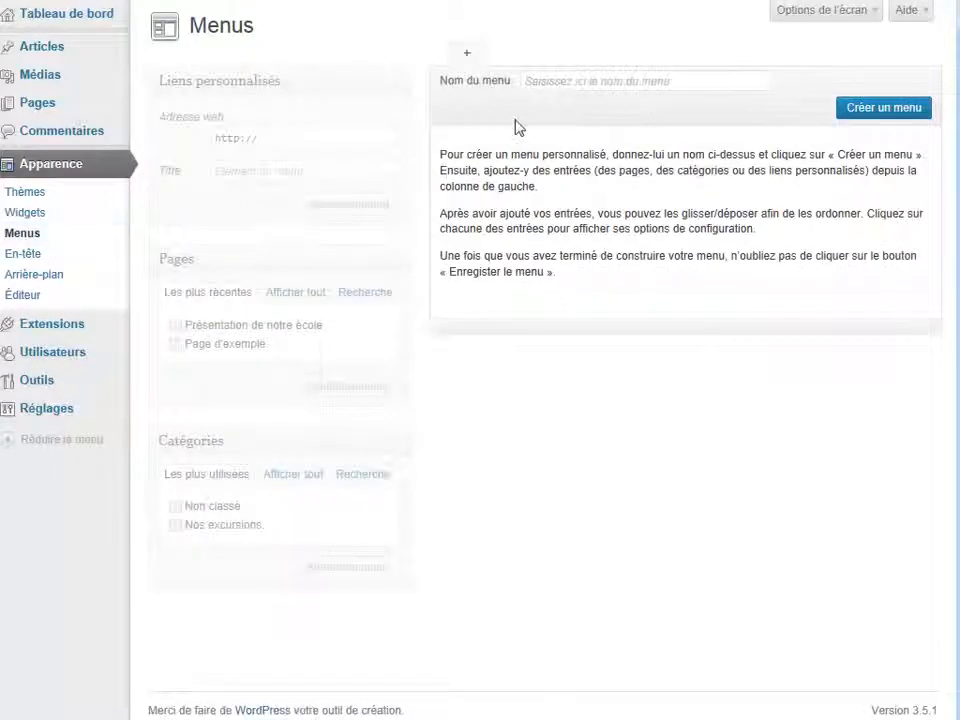
pyautogui.click(560, 86)
pyautogui.write('n')
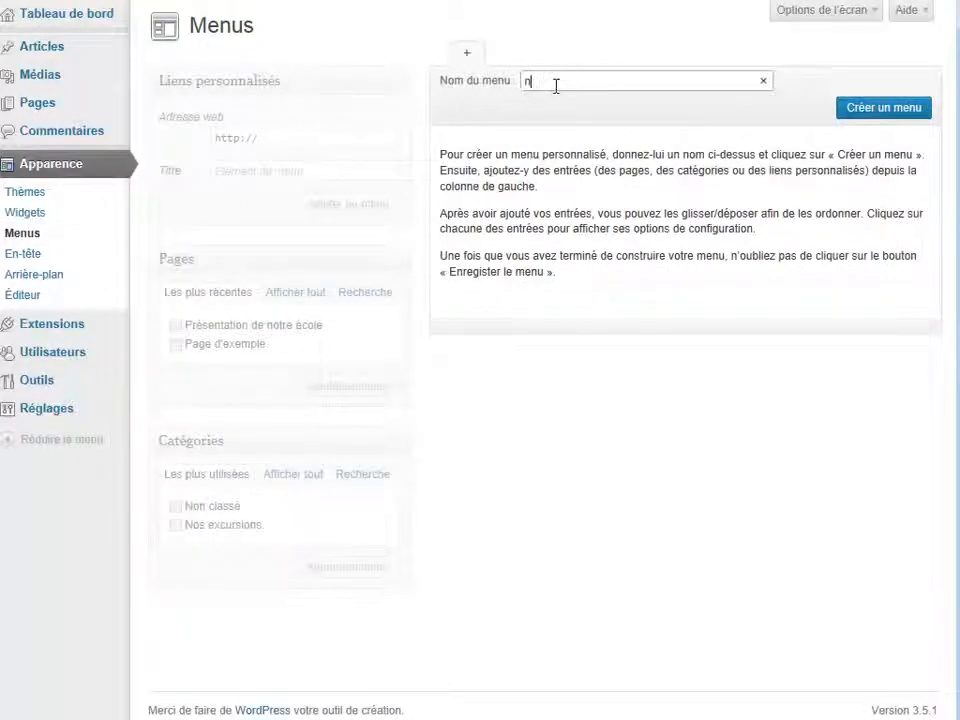
pyautogui.write('avigation')
pyautogui.click(896, 112)
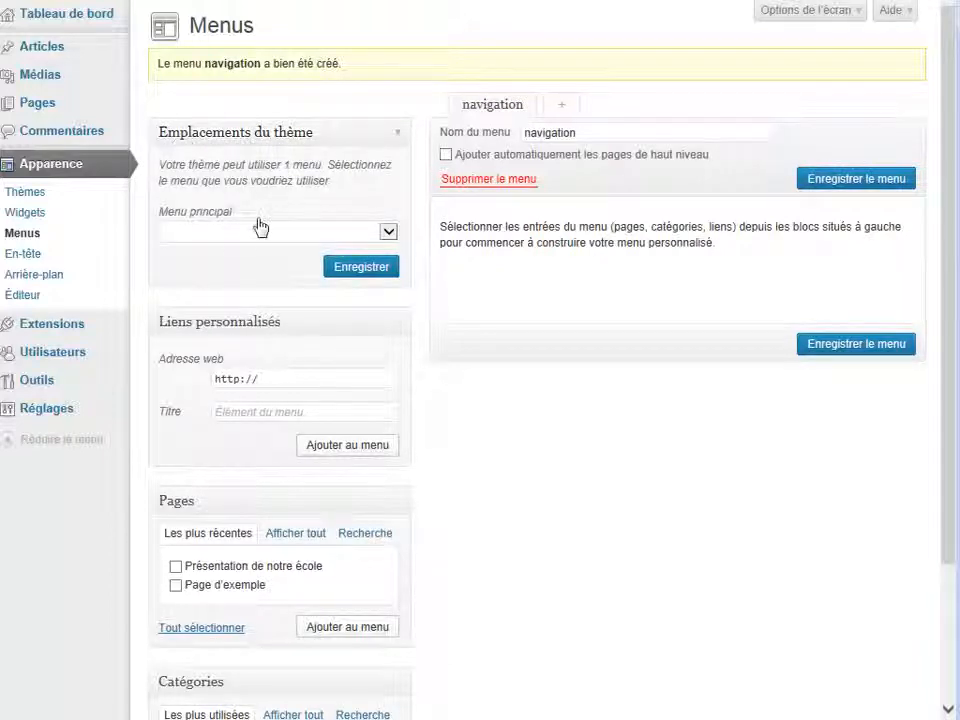
# Assign the "navigation" menu to the theme's main menu location and save the assignment.
pyautogui.click(379, 234)
pyautogui.click(366, 250)
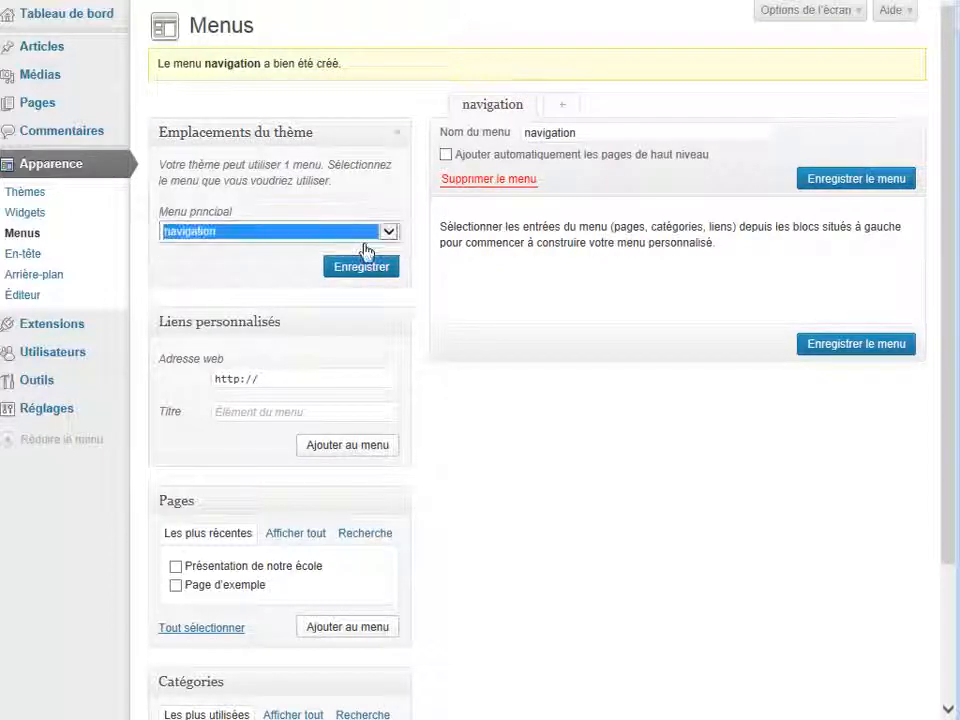
pyautogui.click(374, 271)
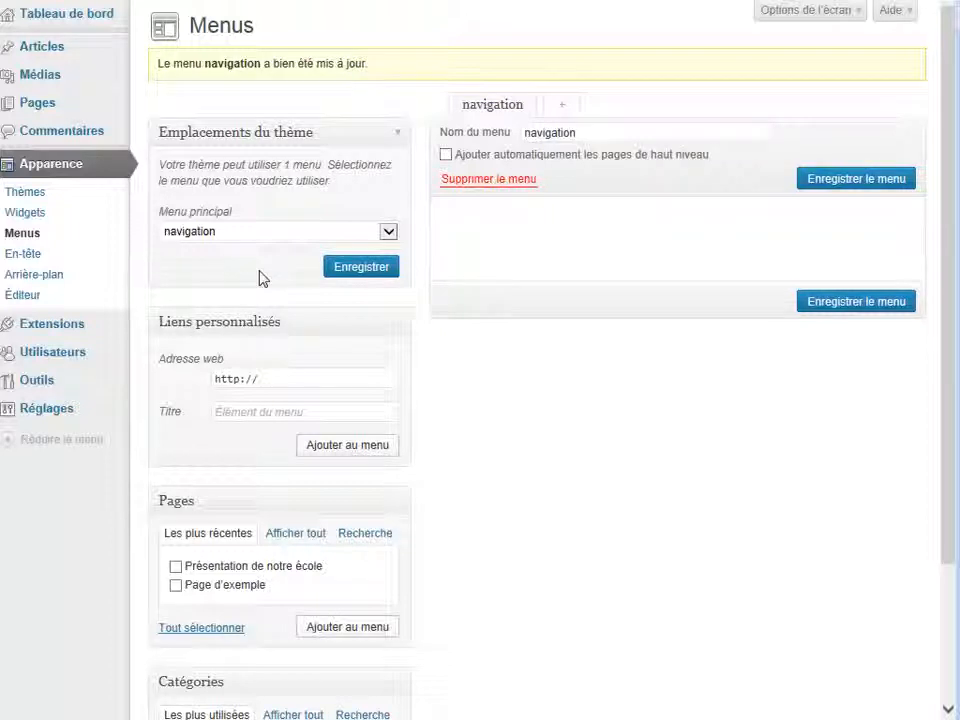
# Add "Accueil", "Page d'exemple" and "Présentation de notre école" to the navigation menu, placing "Page d'exemple" last.
pyautogui.click(311, 541)
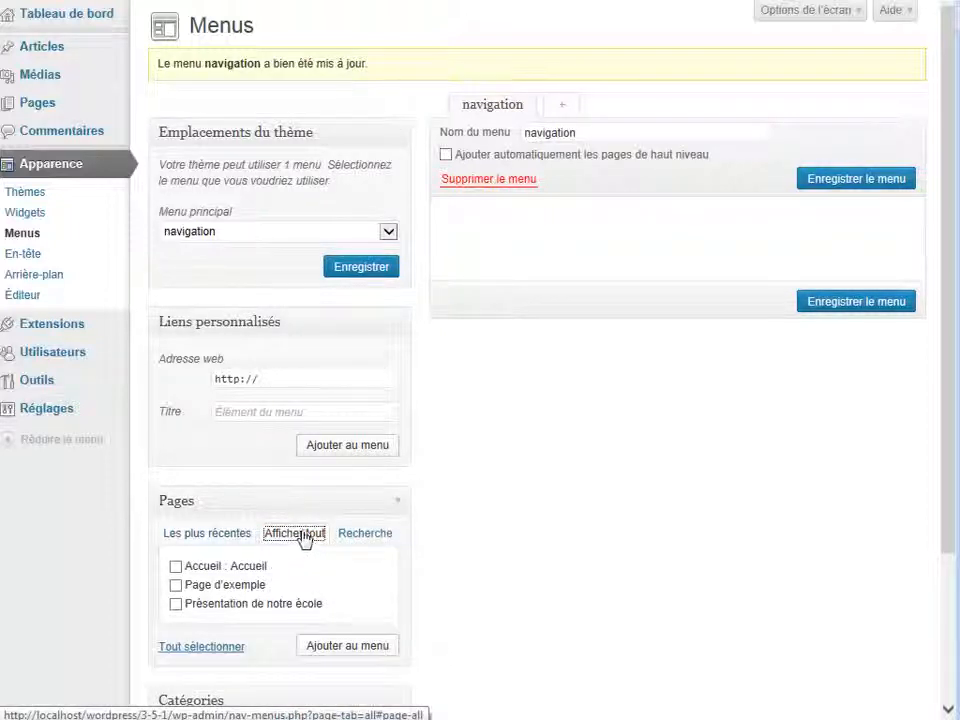
pyautogui.click(177, 567)
pyautogui.click(176, 585)
pyautogui.click(176, 604)
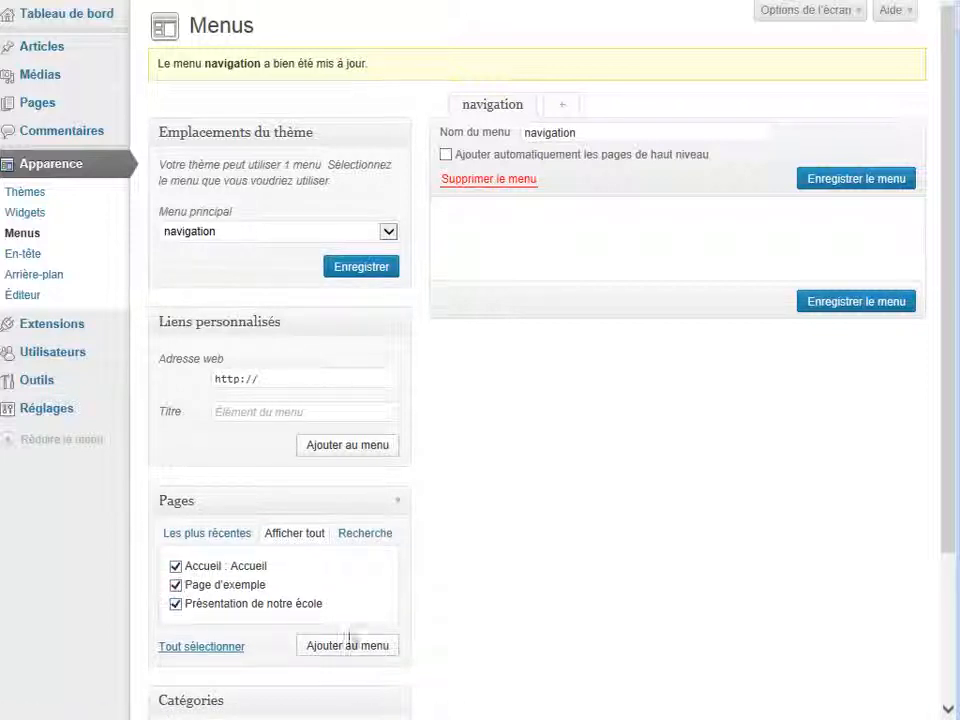
pyautogui.click(353, 648)
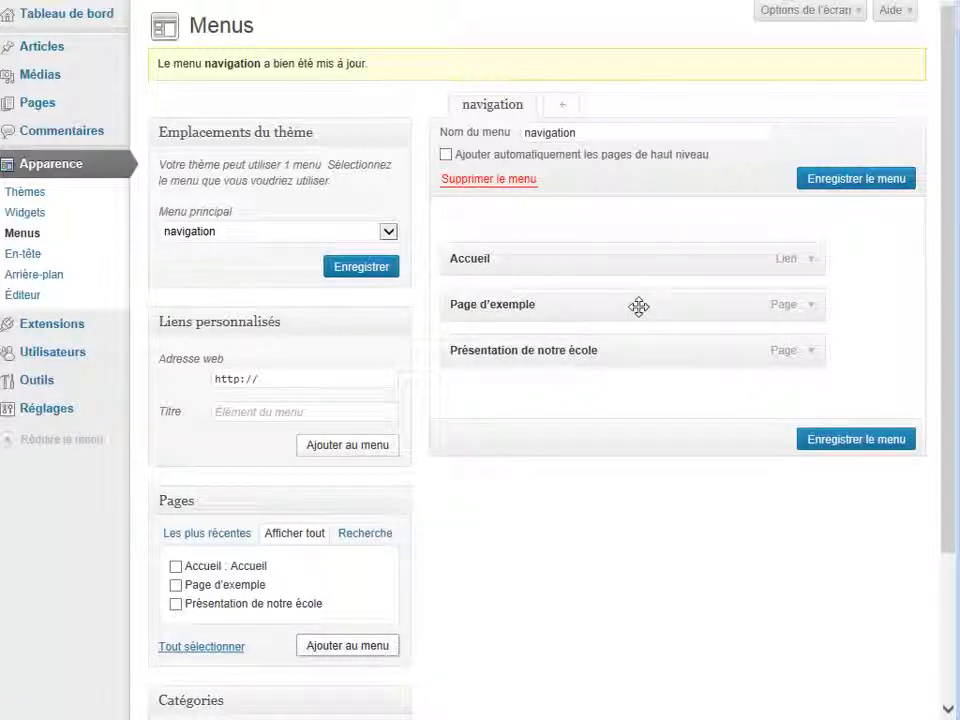
pyautogui.moveTo(639, 306); pyautogui.dragTo(634, 358)
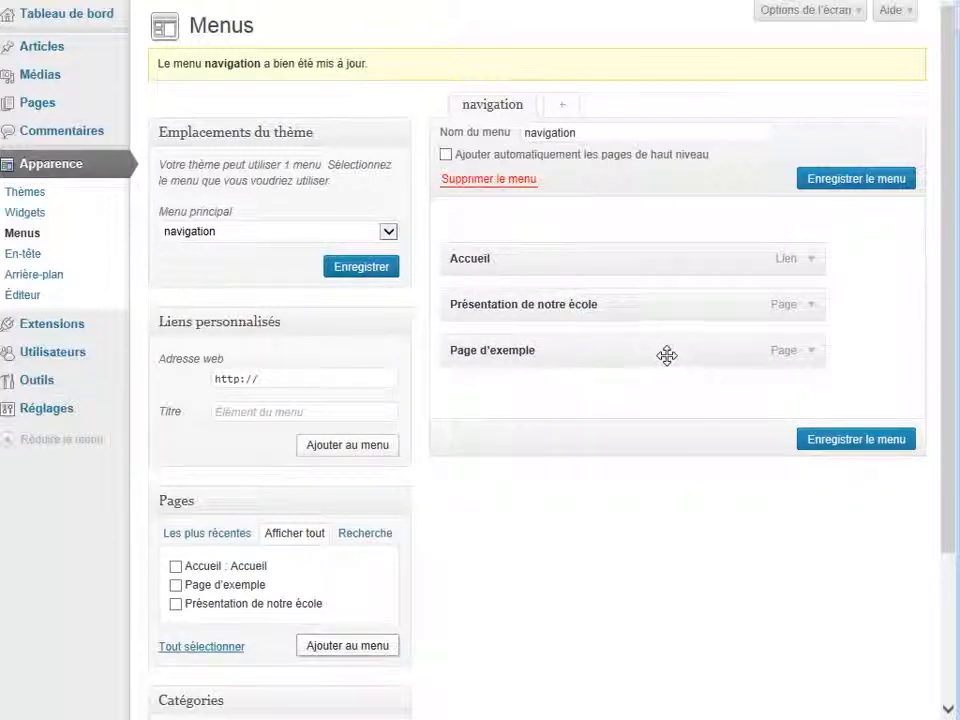
# Set the navigation title of the "Page d'exemple" entry to "Notre projet pédagogique", save the menu, and view it on the home page.
pyautogui.click(812, 357)
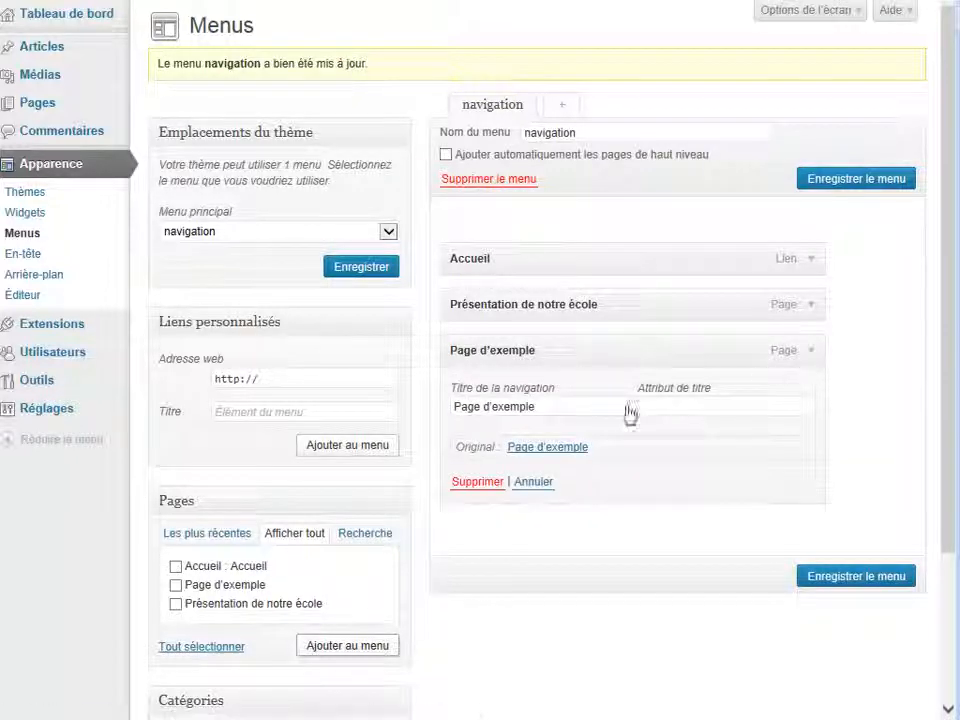
pyautogui.moveTo(553, 405); pyautogui.dragTo(392, 427)
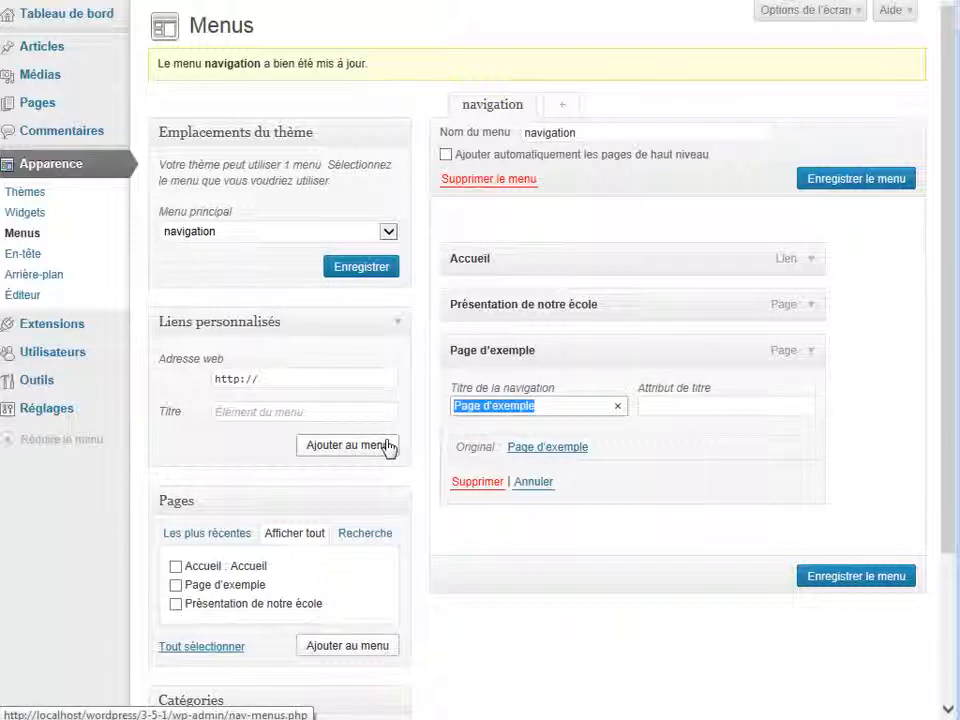
pyautogui.write('Notre projet pédagog')
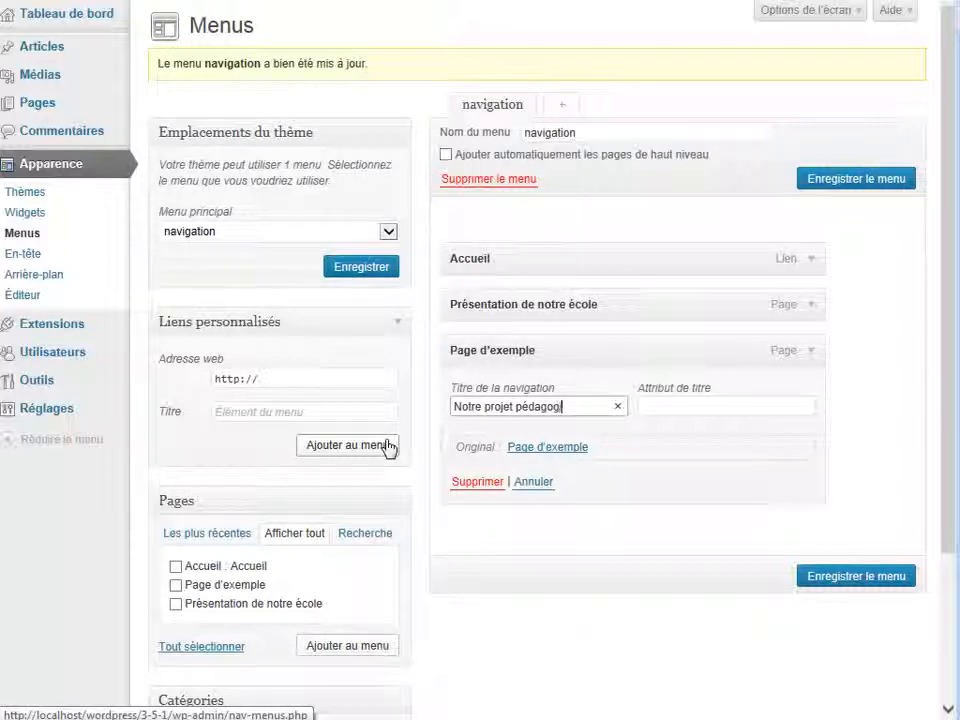
pyautogui.write('ique')
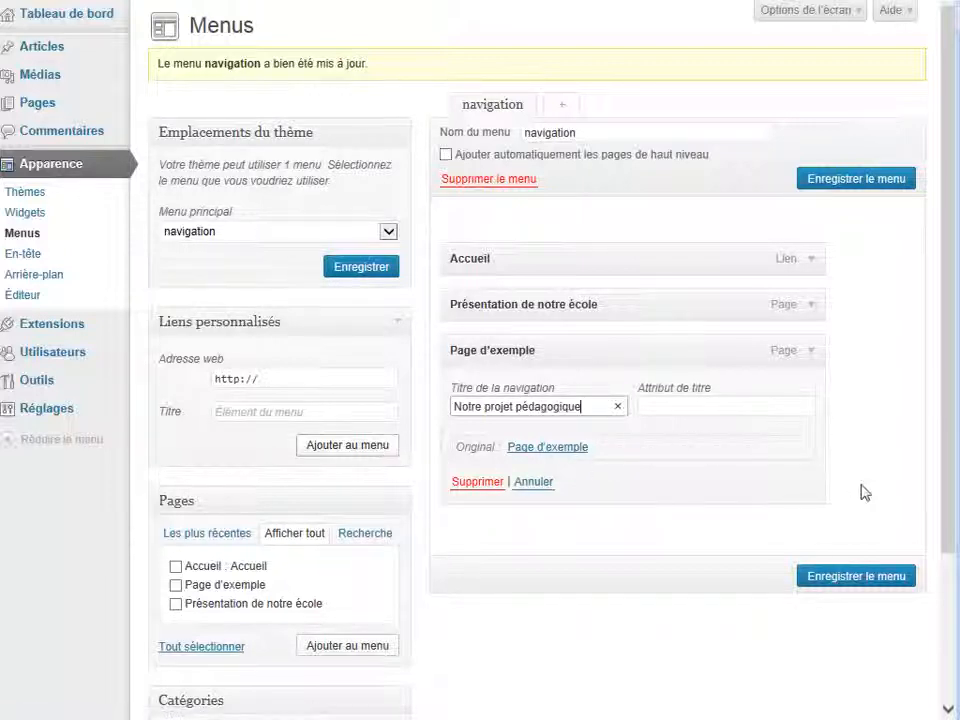
pyautogui.click(873, 585)
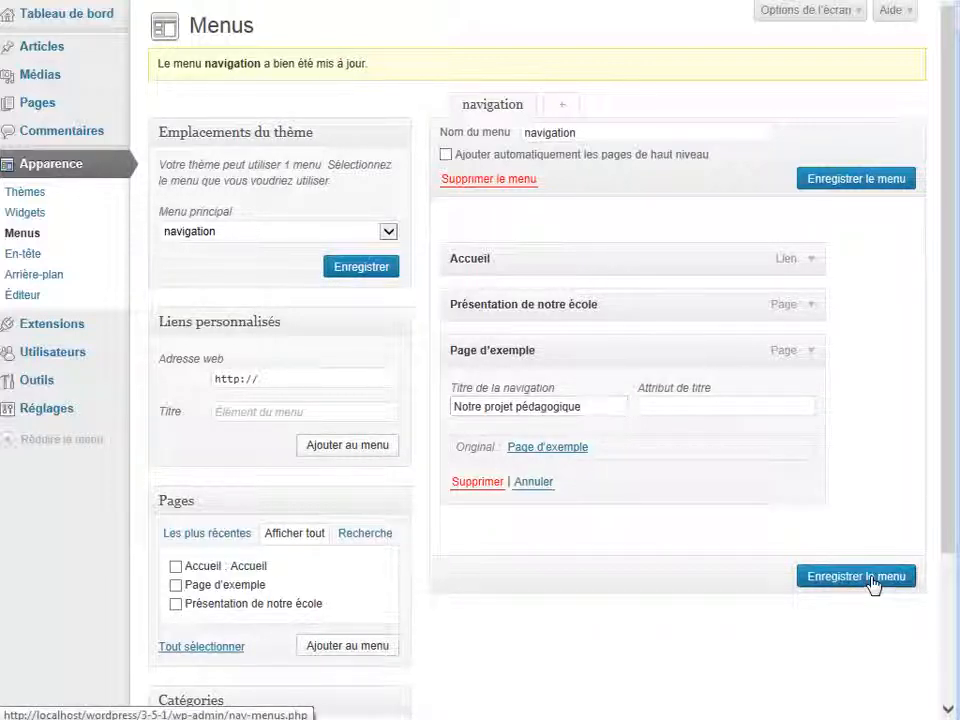
pyautogui.click(690, 2)
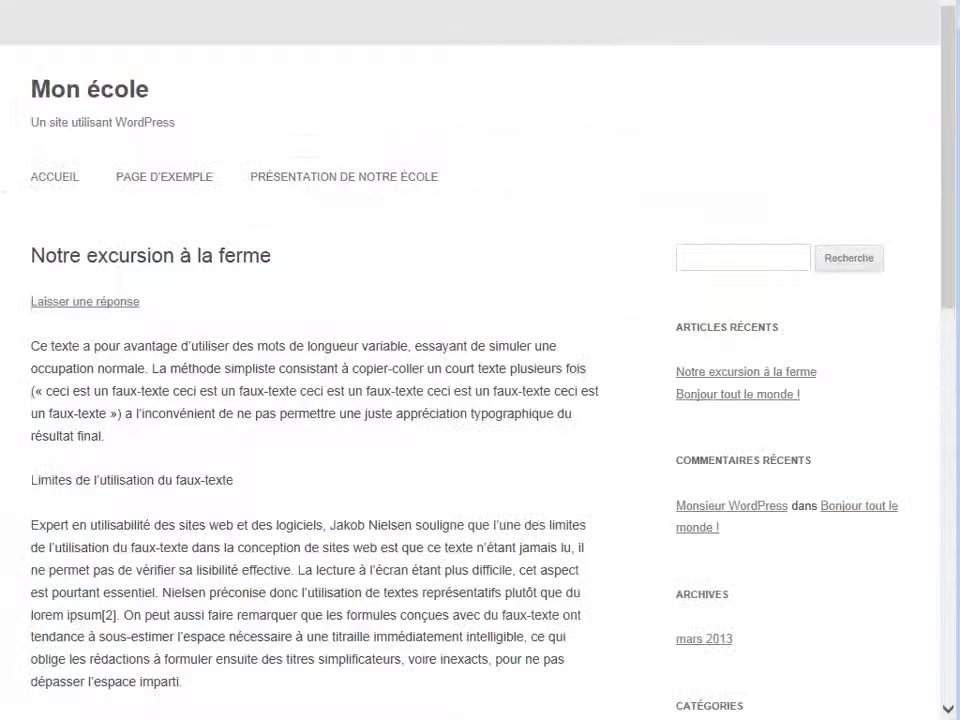
pyautogui.click(57, 181)
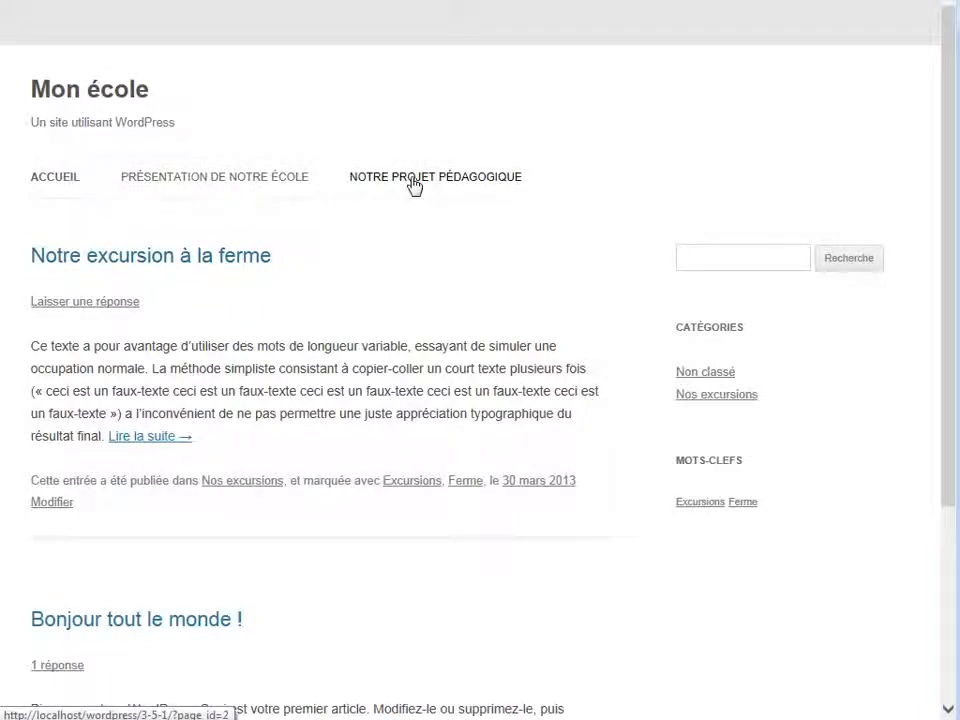
# Nest "Notre projet pédagogique" under "Présentation de notre école" in the navigation menu, save the menu, and check its submenu on the home page.
pyautogui.click(500, 2)
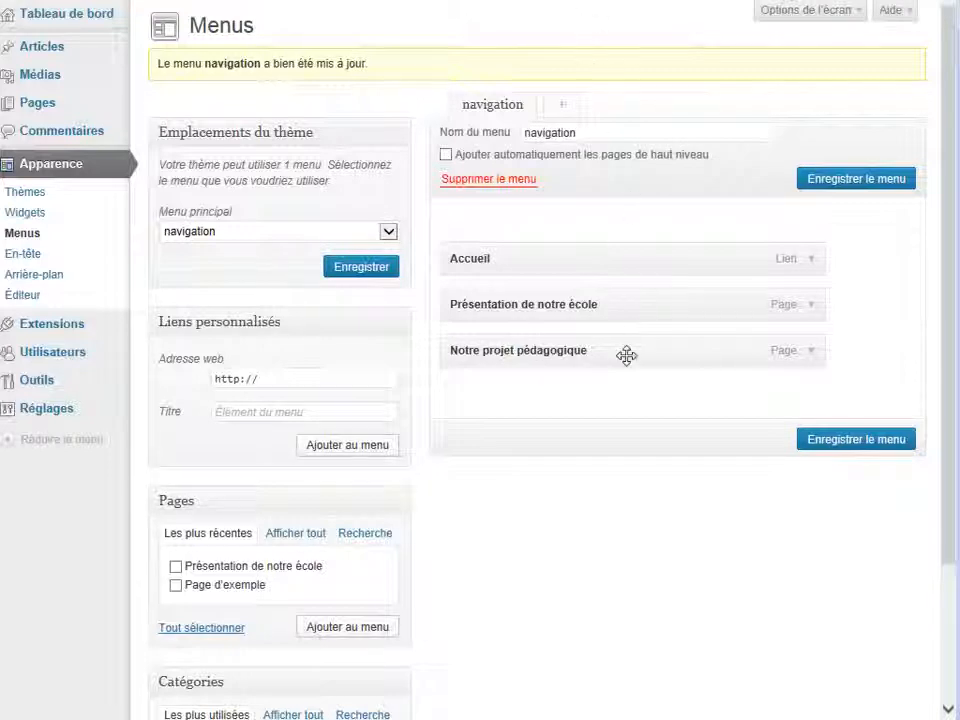
pyautogui.moveTo(626, 353); pyautogui.dragTo(660, 353)
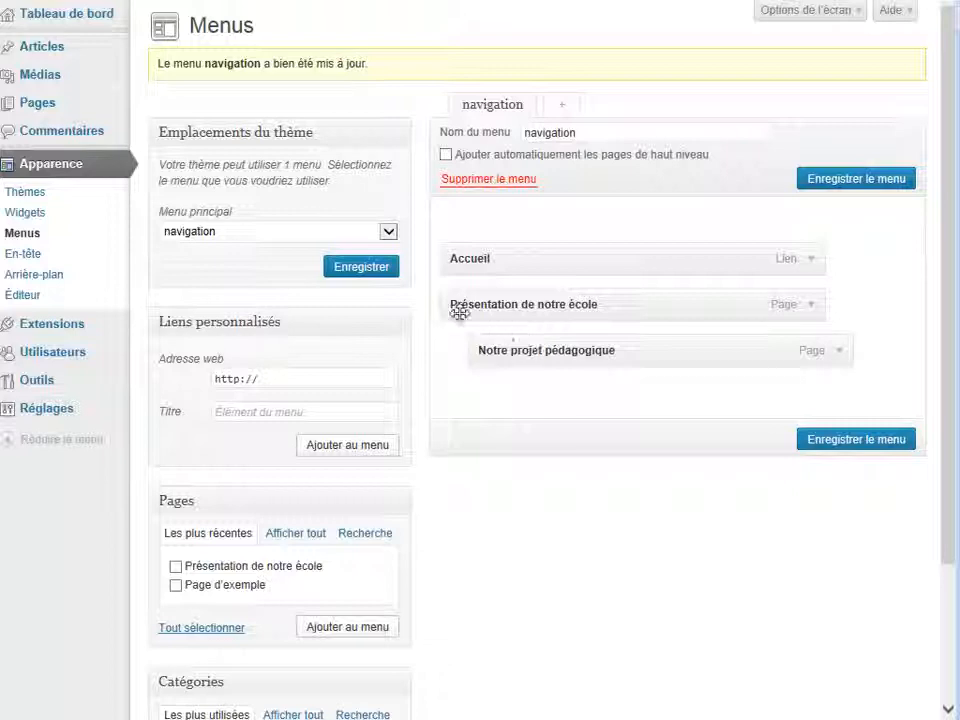
pyautogui.click(851, 184)
pyautogui.hotkey('ctrl', 'Tab')
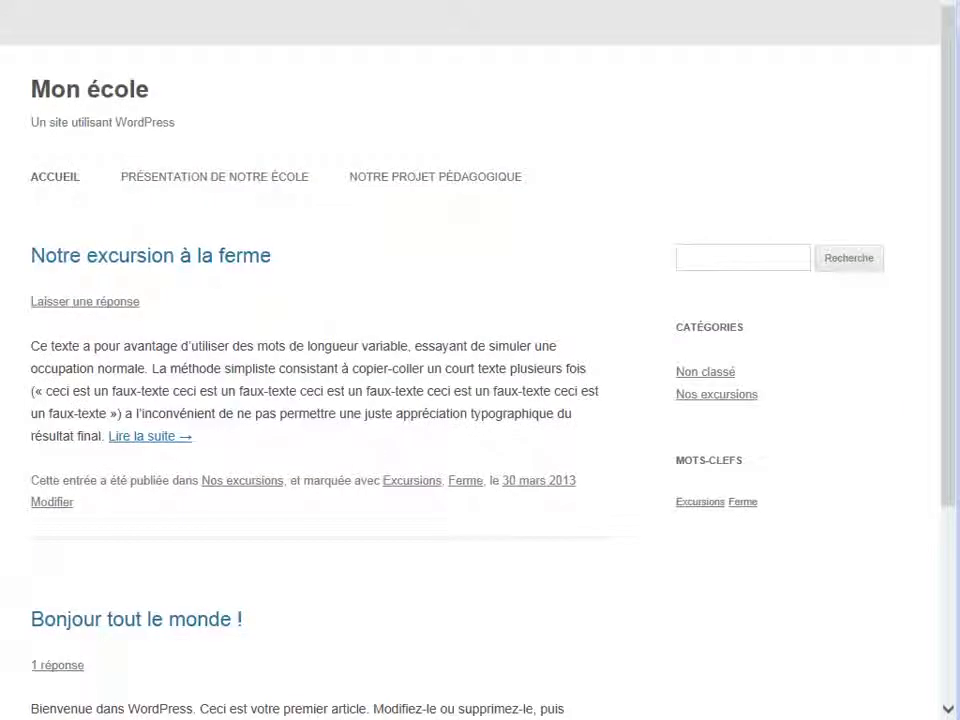
pyautogui.click(60, 188)
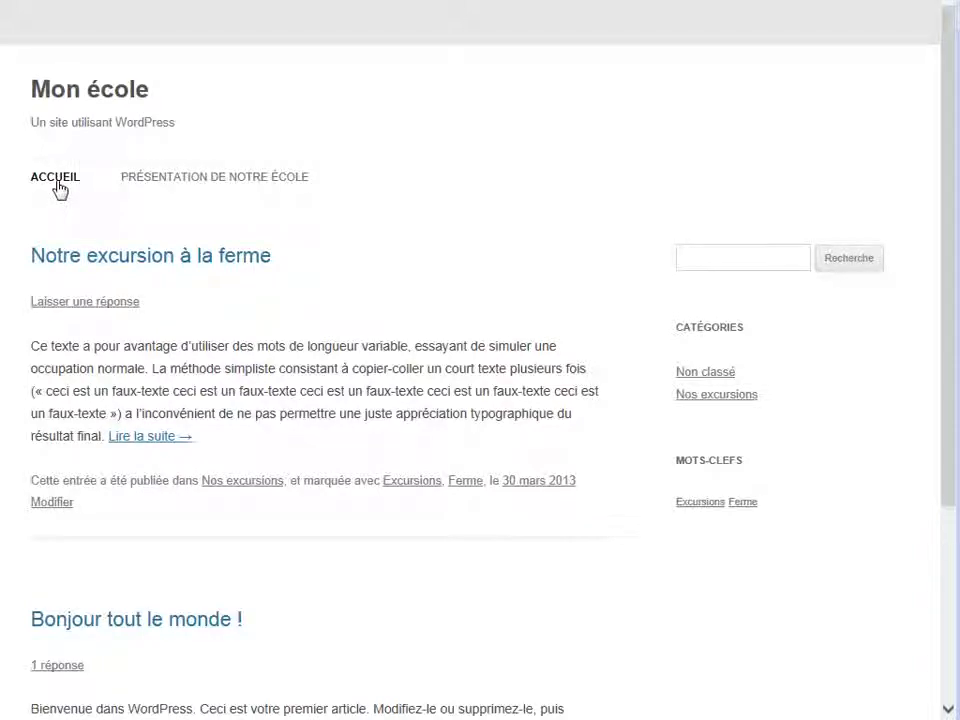
pyautogui.moveTo(190, 183)
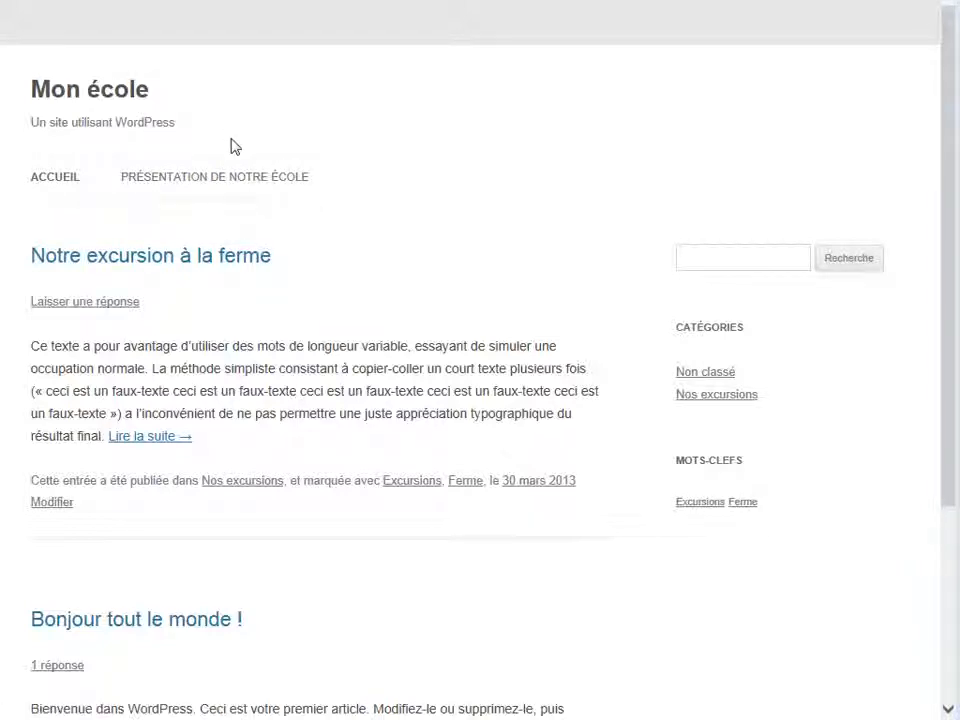
# Replace the site's slogan with "Bienvenue sur le site de notre école" in the general settings.
pyautogui.moveTo(177, 123); pyautogui.dragTo(26, 122)
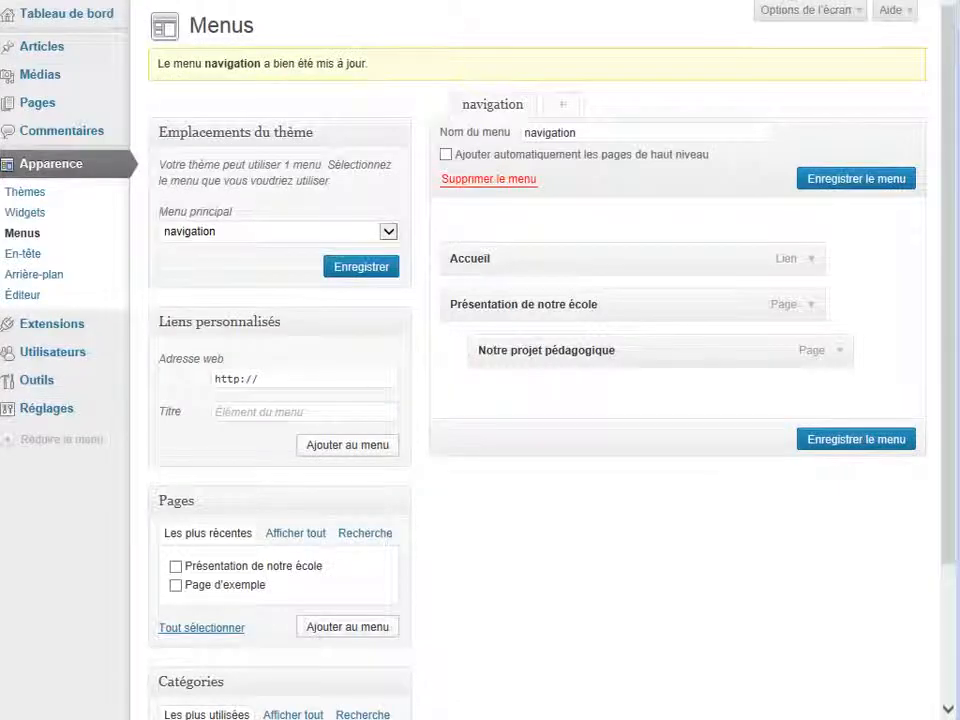
pyautogui.moveTo(45, 413)
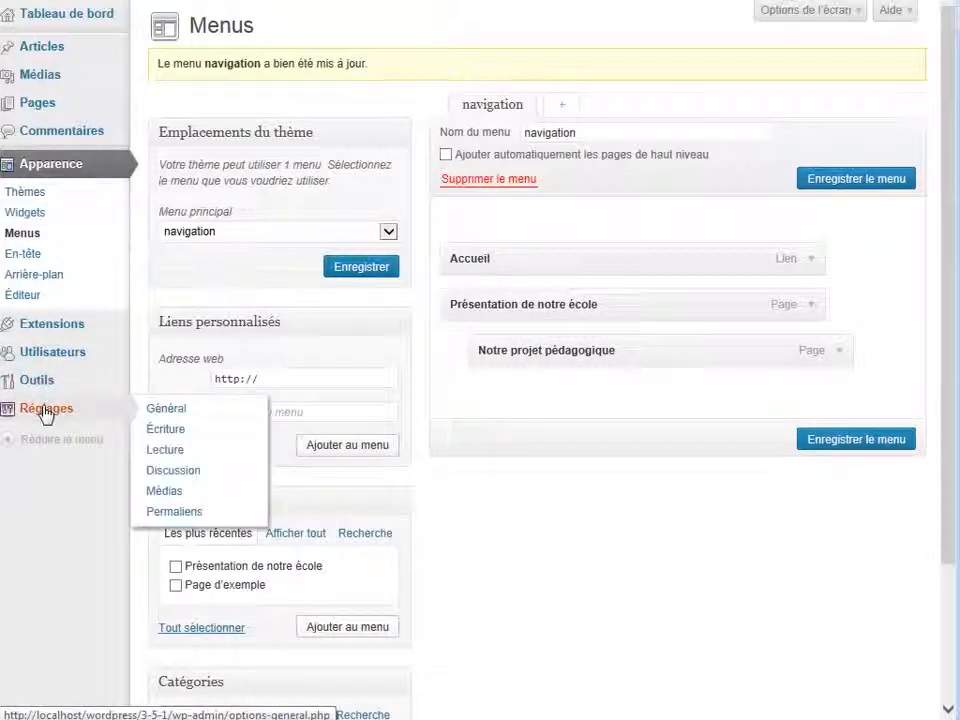
pyautogui.click(168, 410)
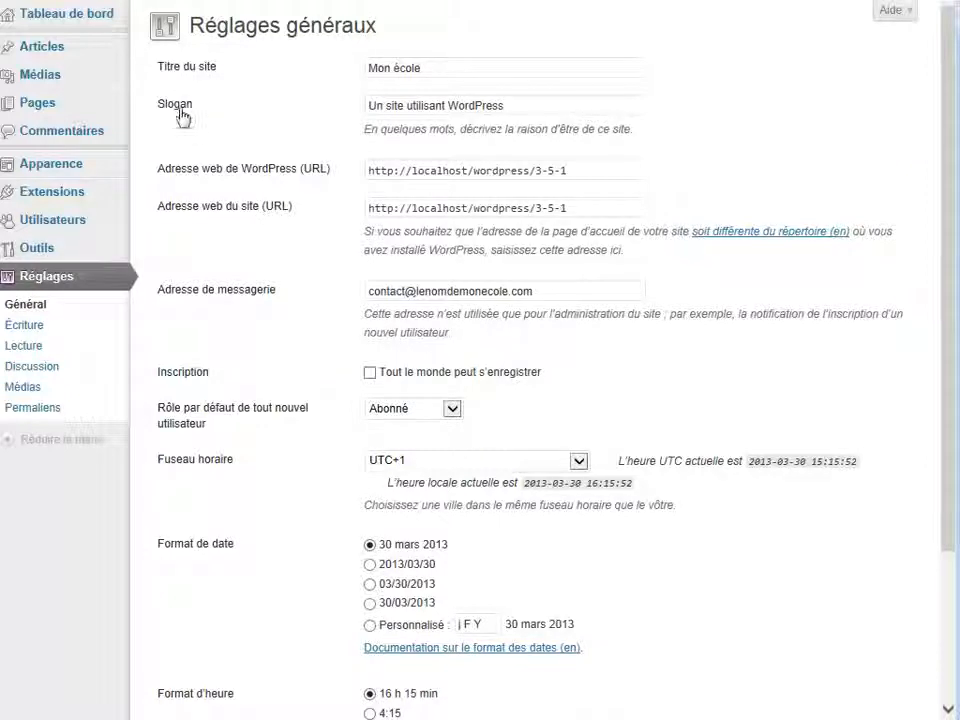
pyautogui.moveTo(508, 106); pyautogui.dragTo(356, 107)
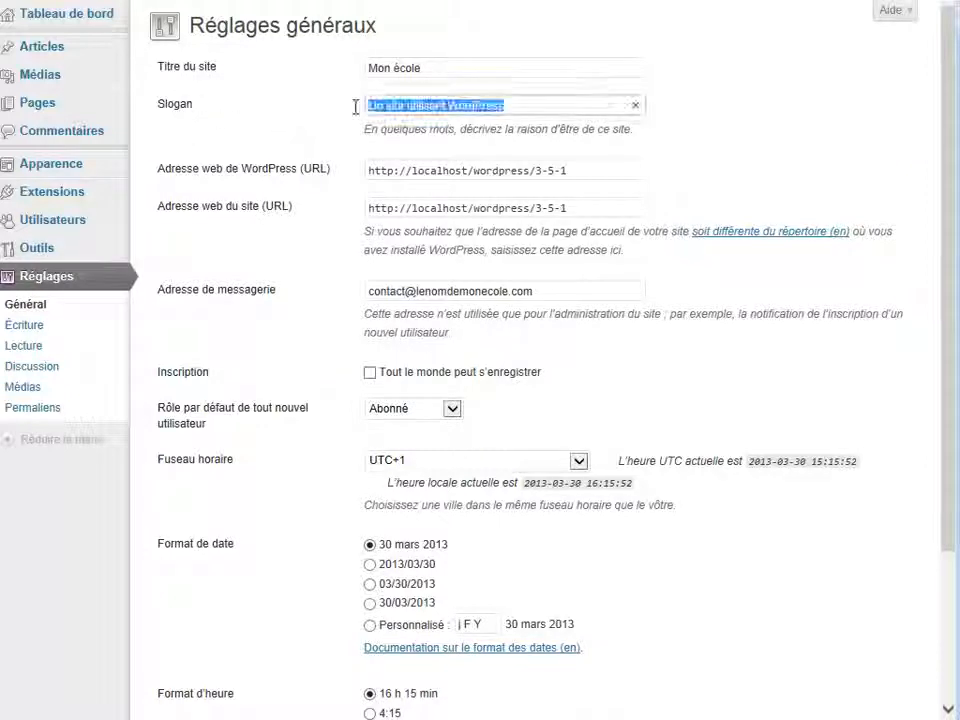
pyautogui.write('b')
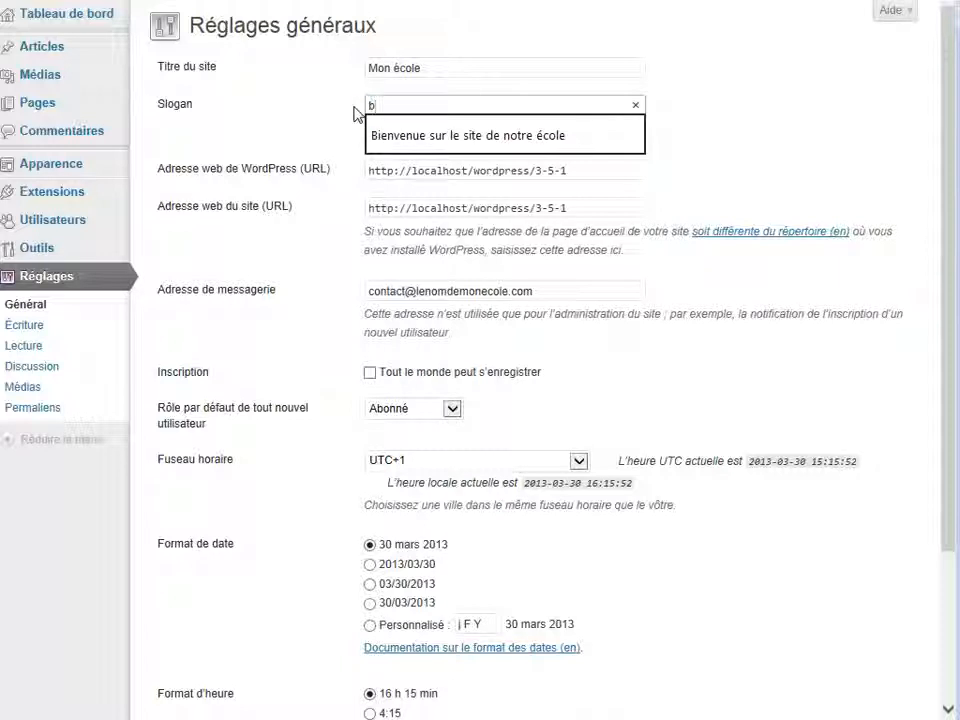
pyautogui.press('Down')
pyautogui.press('Return')
# Save the general settings and reload the site's home page to view the slogan.
pyautogui.scroll(-2, 316, 224)
pyautogui.scroll(-1, 316, 225)
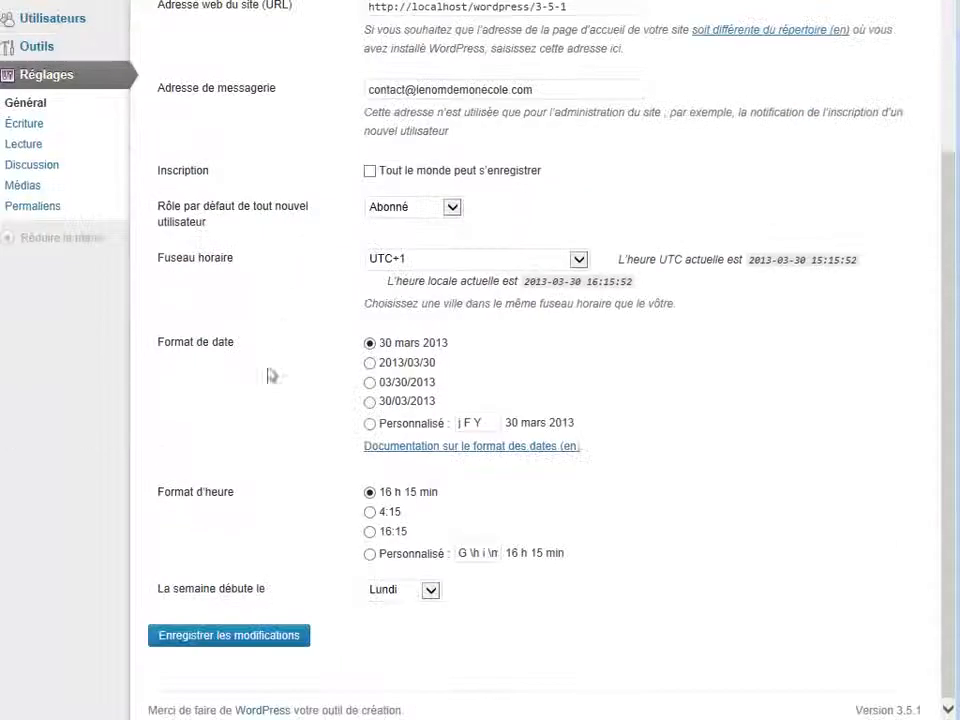
pyautogui.click(254, 643)
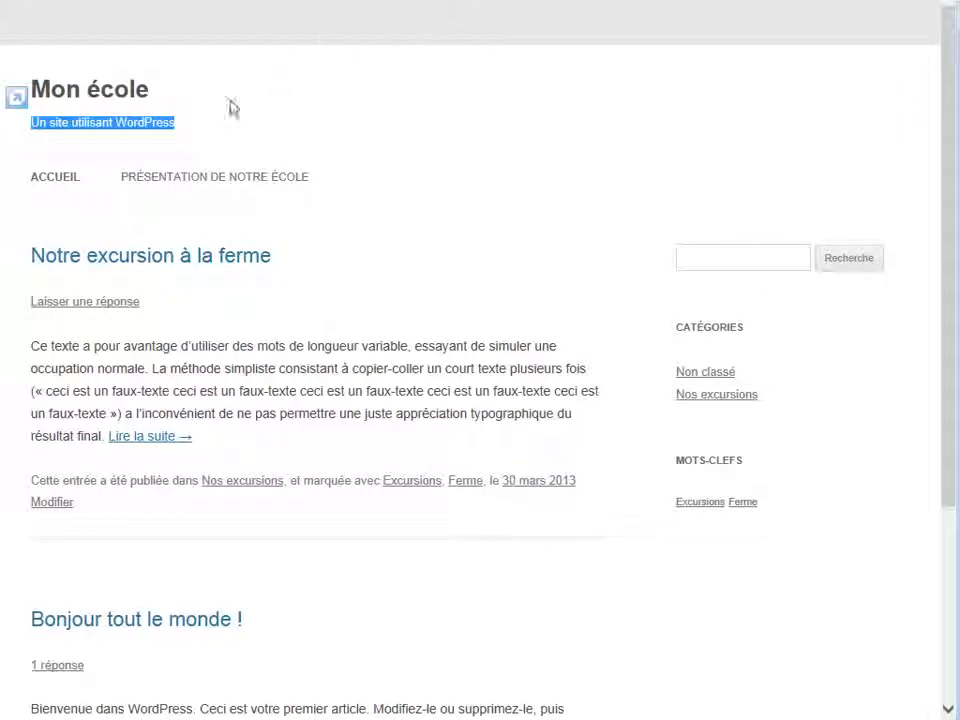
pyautogui.click(56, 180)
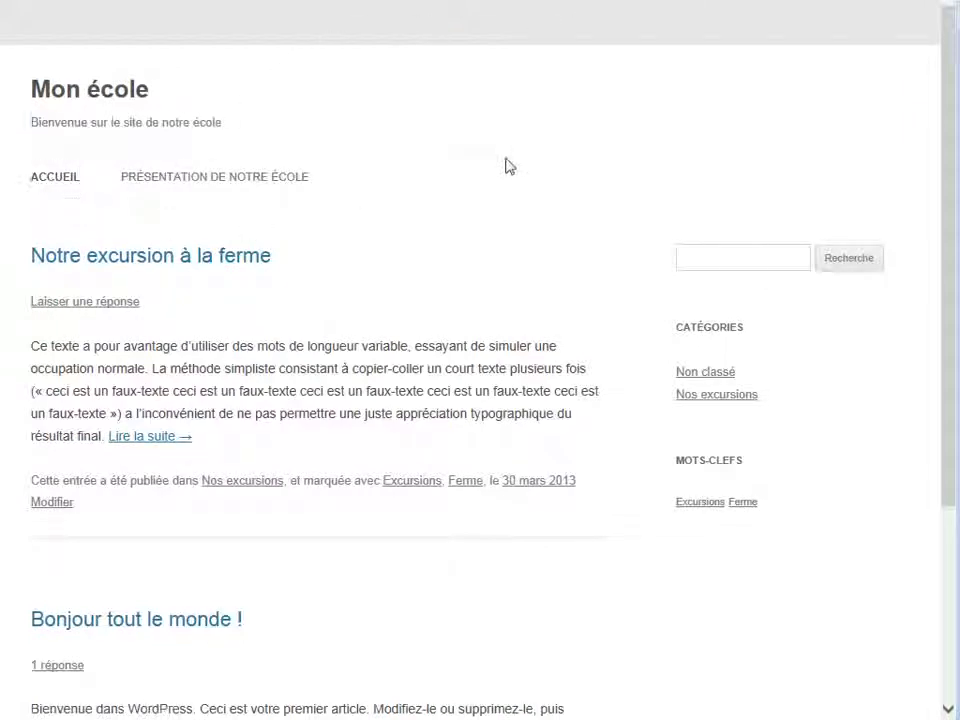